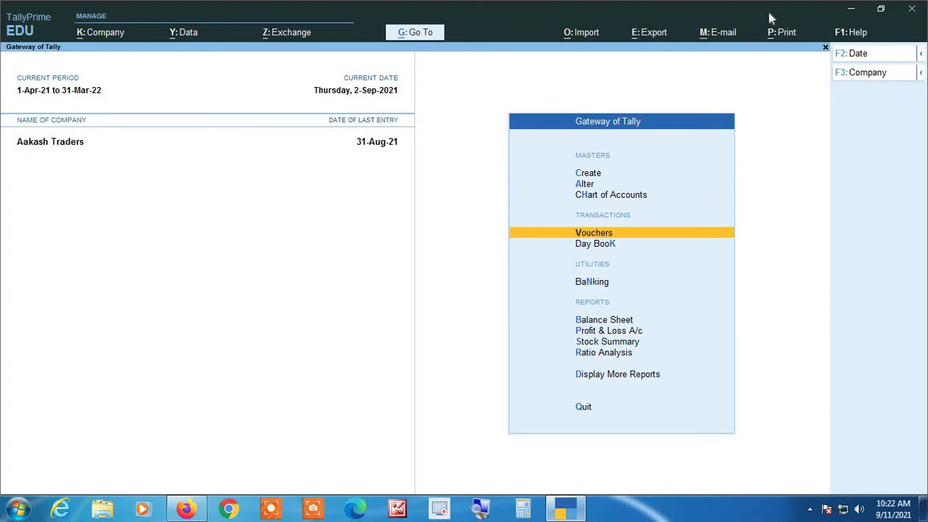
Start a sales voucher dated 1-Oct-21 for the party Arpit Kirana Store, using the Sales ledger.
key("Return")
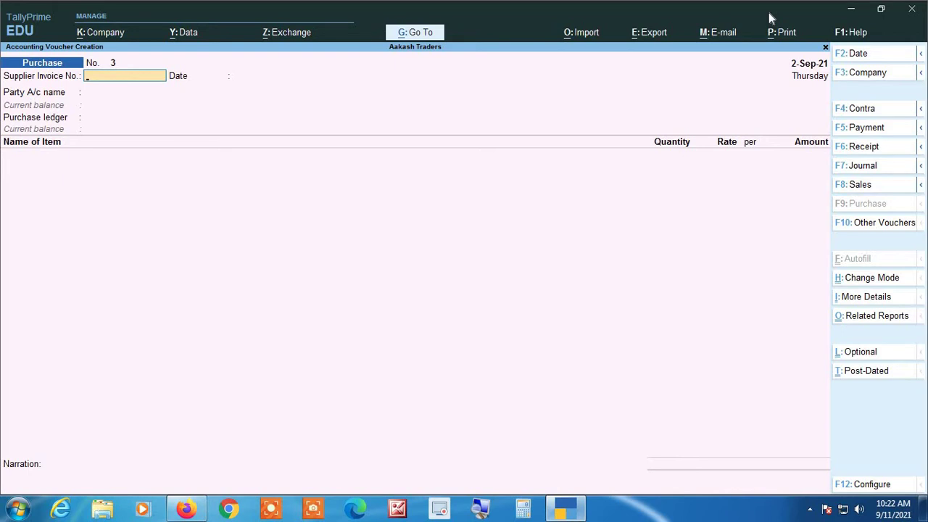
key("F8")
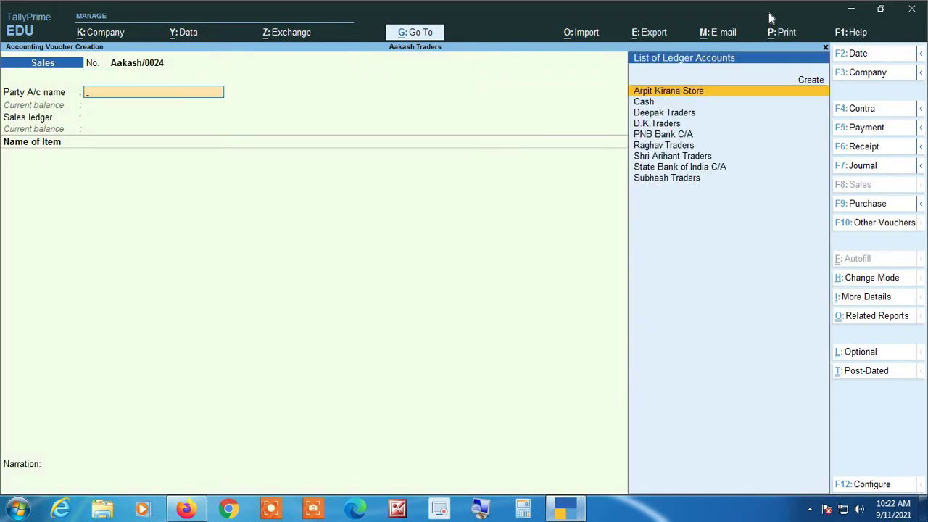
key("F2")
type("1")
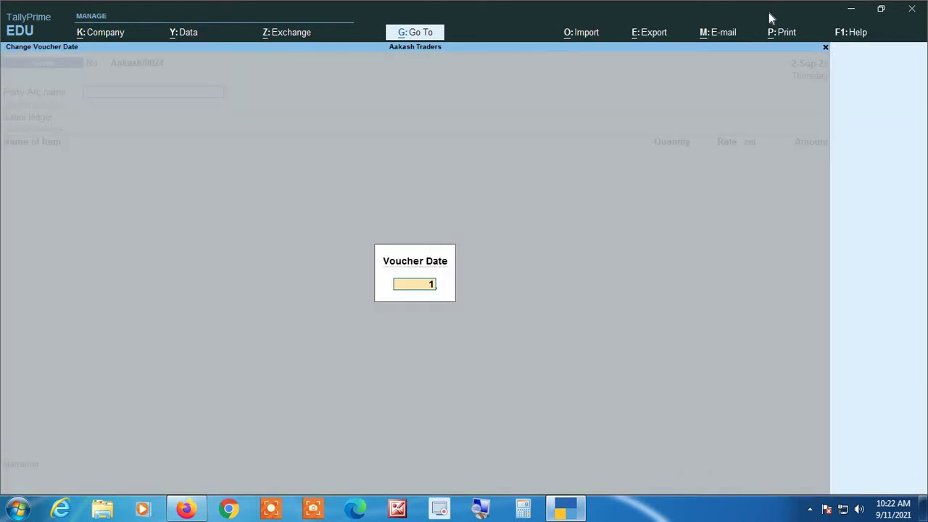
type(" 10")
key("Return")
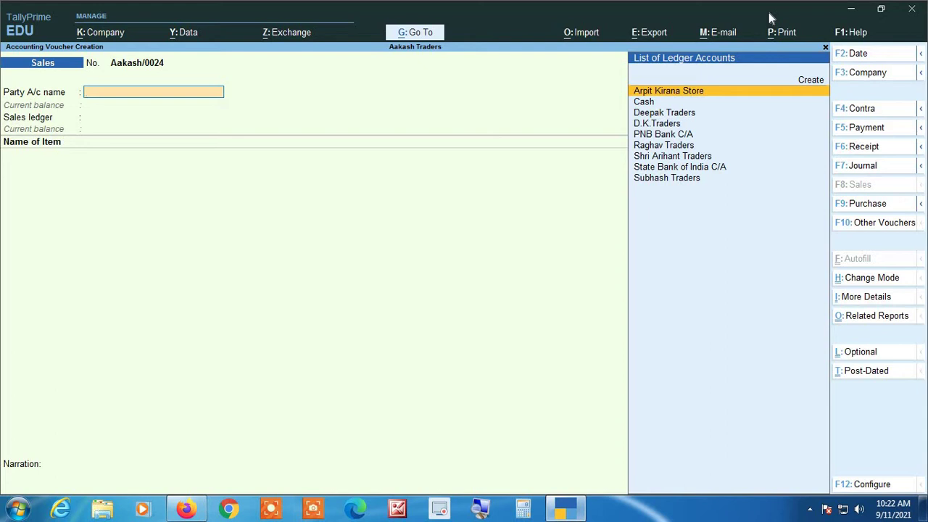
key("Return")
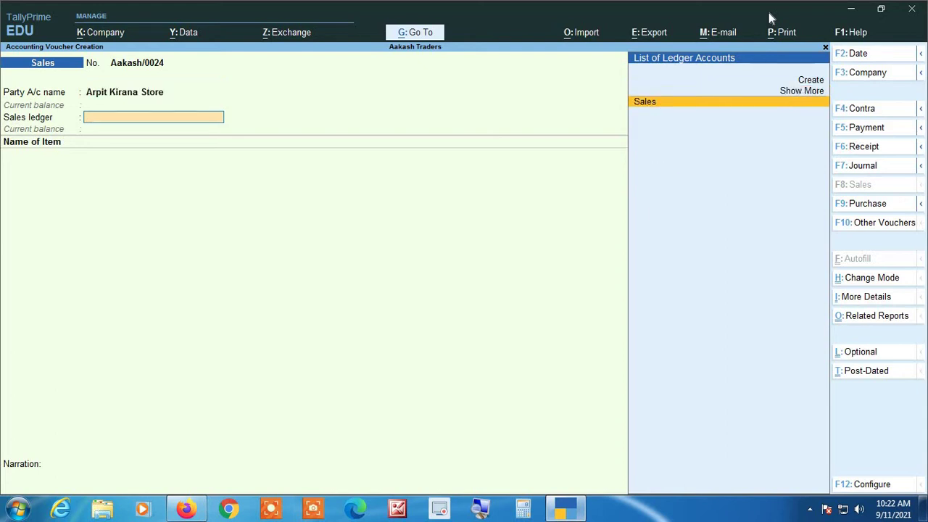
key("Return")
Add Almonds as the first item with a quantity of 250 kgs, accepting the default rate.
type("Al")
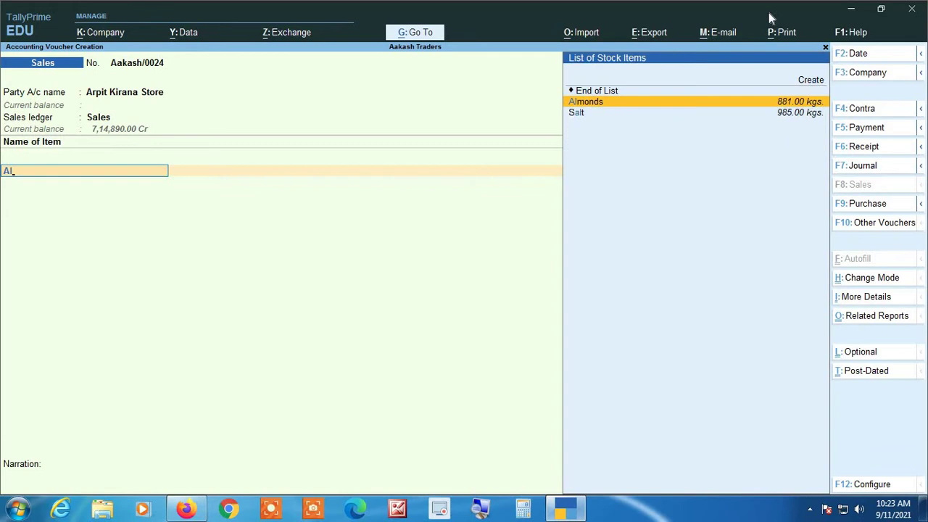
key("Return")
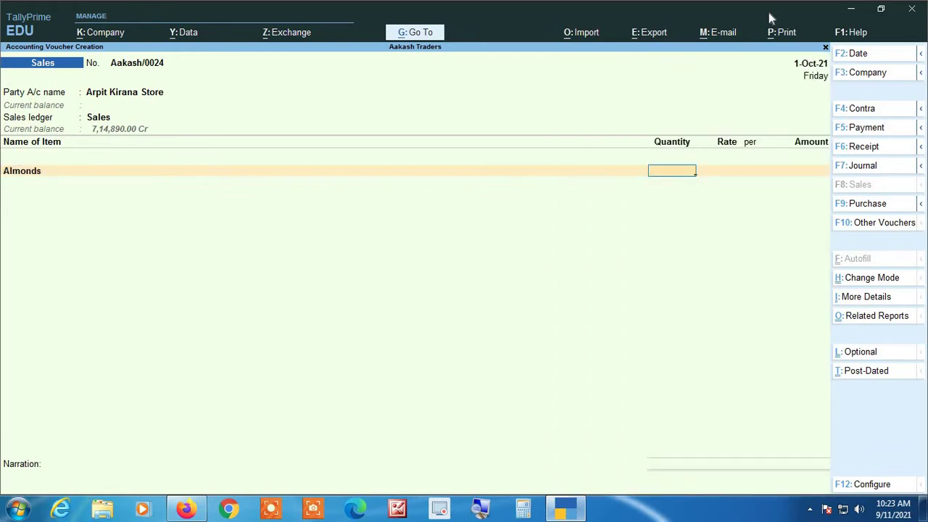
type("250")
key("Return")
key("Return")
key("Return")
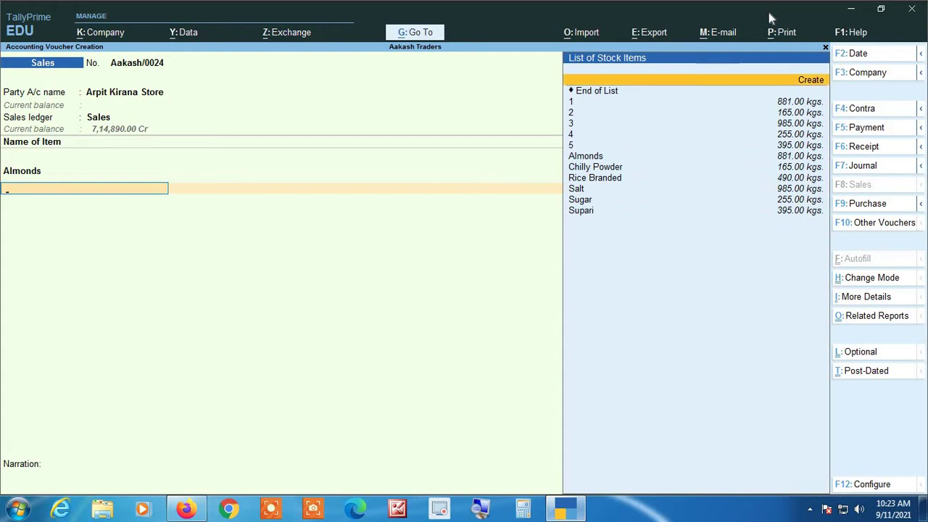
Add Salt as the second item with a quantity of 50 kgs, accepting the default rate.
key("Down")
key("Down")
key("Down")
key("Down")
key("Down")
key("Down")
key("Down")
key("Down")
key("Down")
key("Down")
key("Return")
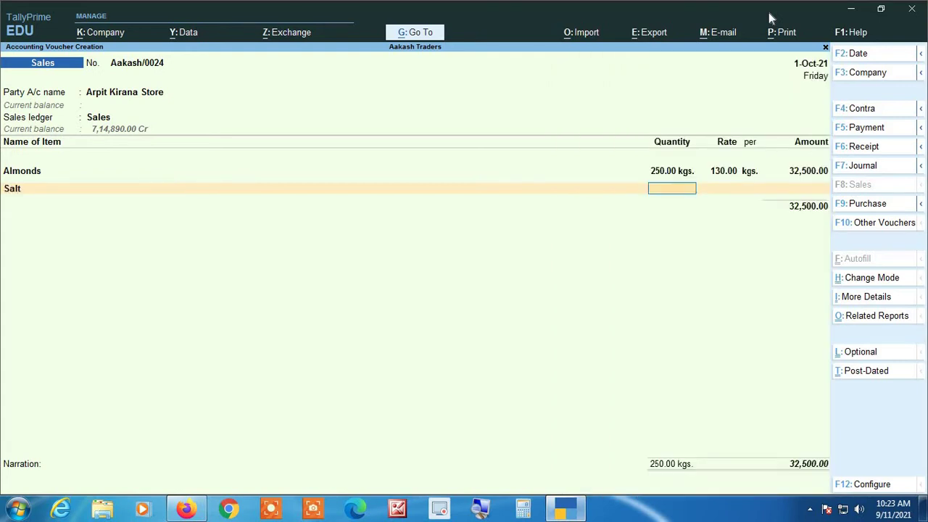
type("50")
key("Return")
key("Return")
key("Return")
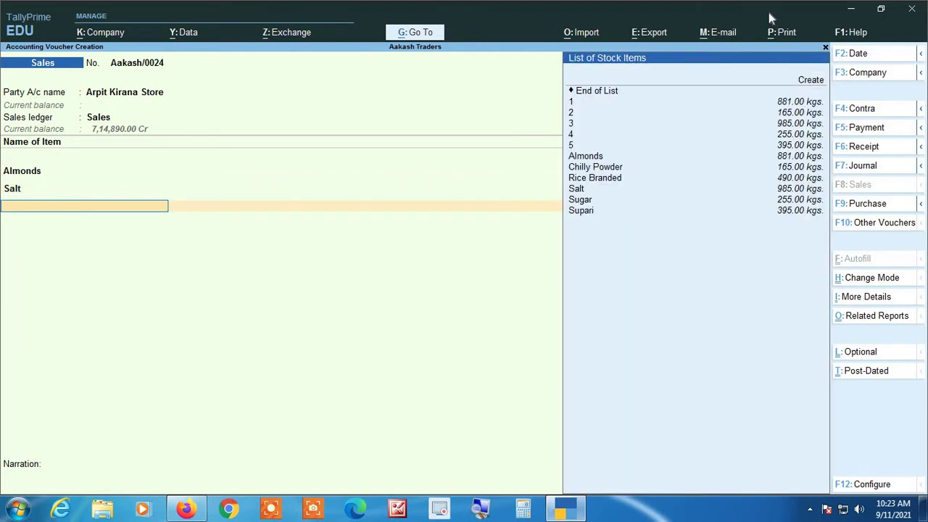
Add Sugar as the third item with a quantity of 500 kgs, accepting the default rate.
key("Down")
key("Down")
key("Down")
key("Down")
key("Down")
key("Down")
key("Down")
key("Down")
key("Down")
key("Down")
key("Down")
key("Down")
key("Up")
key("Return")
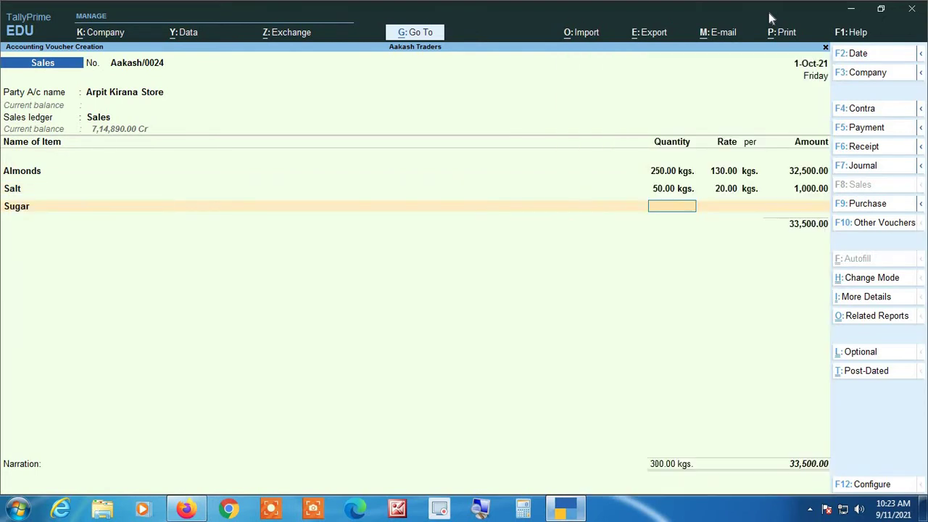
type("500")
key("Return")
key("Return")
key("Return")
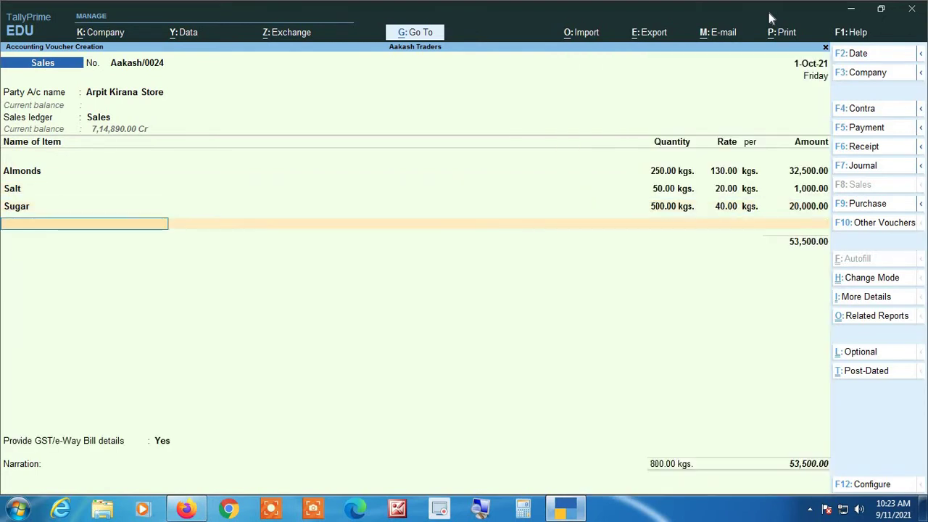
Add Supari as the fourth item with a quantity of 150 kgs, accepting the default rate.
type("Sup")
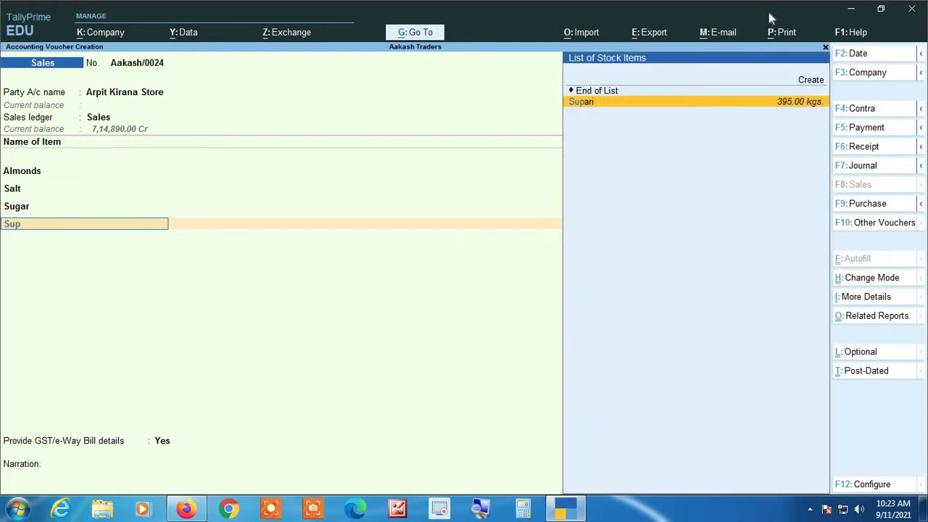
key("Return")
type("150")
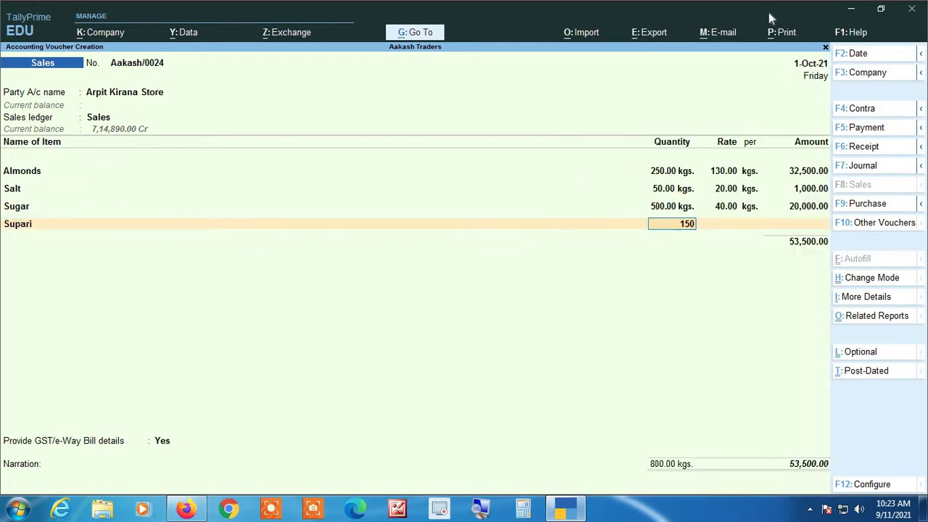
key("Return")
key("Return")
key("Return")
key("Return")
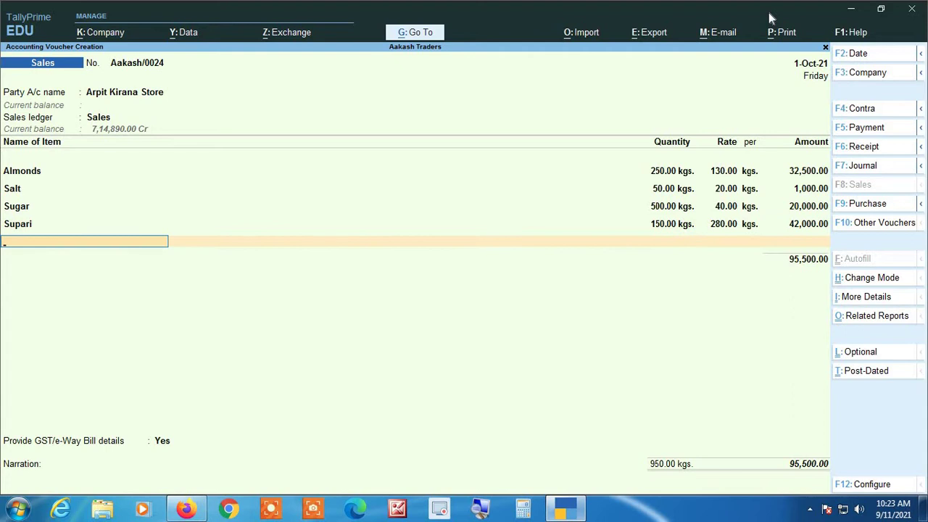
End the item list and add the Cgst and Sgst tax ledgers below the items.
key("Return")
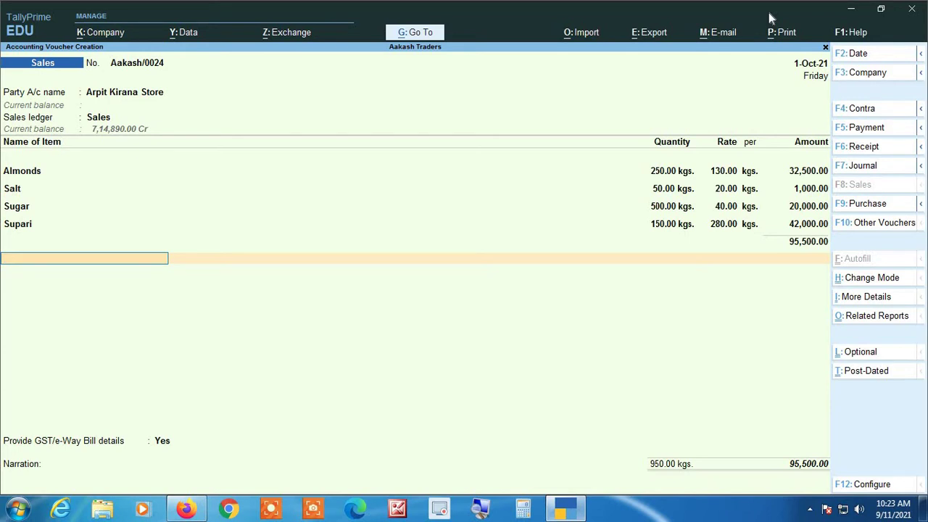
type("c")
key("Return")
key("Return")
type("s")
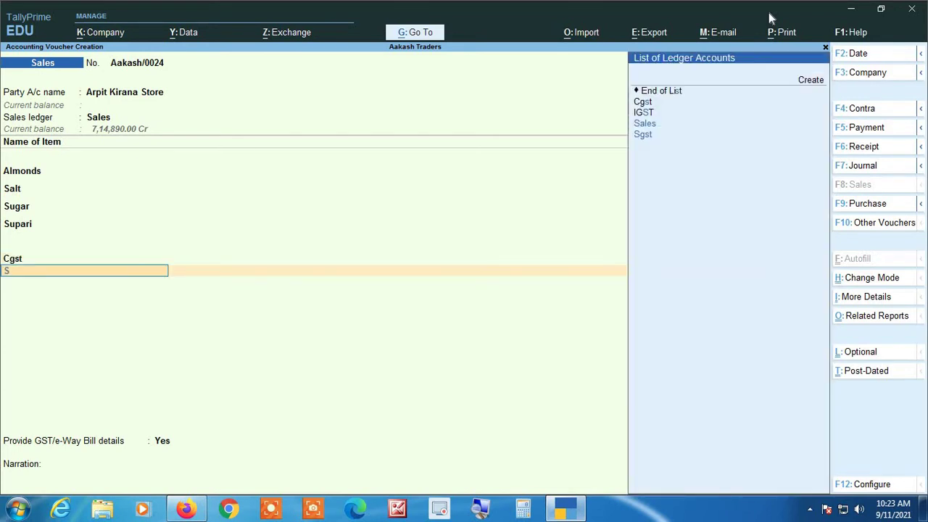
key("Return")
key("Return")
key("Return")
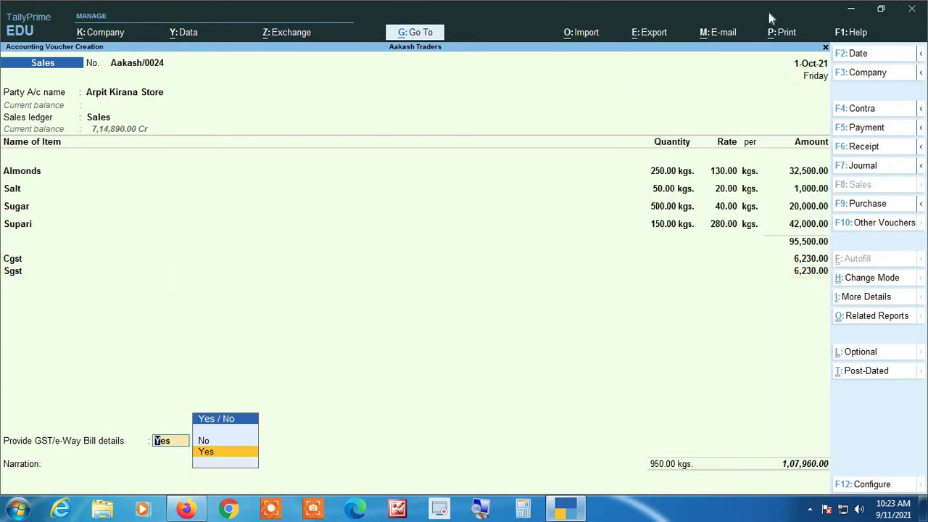
Set Provide GST/e-Way Bill details to No and save the sales voucher with a blank narration.
key("Up")
key("Return")
key("Return")
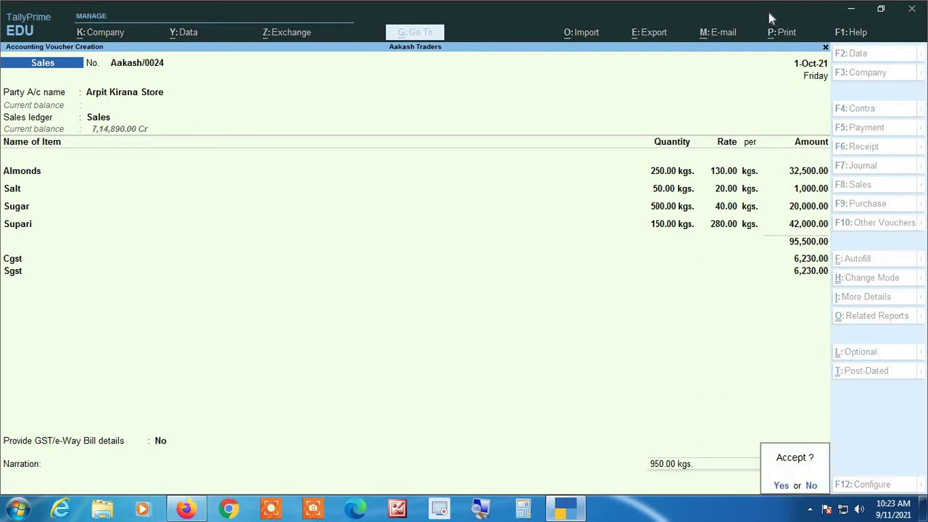
key("Return")
key("Return")
key("Return")
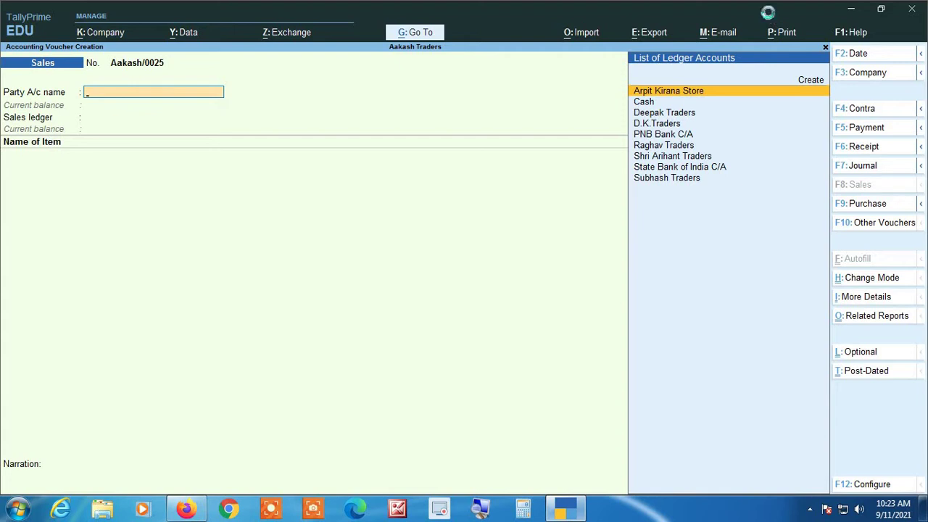
Reopen the just-saved sales voucher to review its items and taxes, and return to the Gateway of Tally.
key("Page_Up")
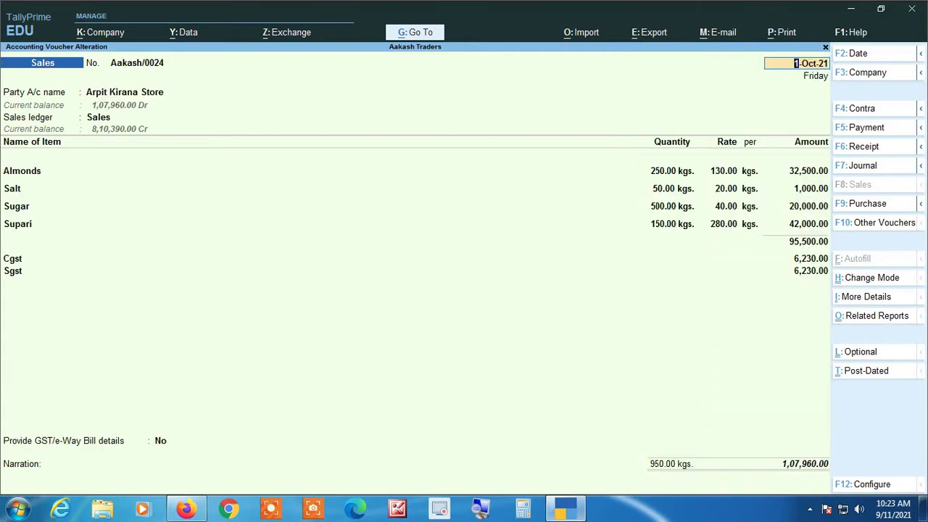
left_click(484, 509)
key("ctrl+a")
key("Escape")
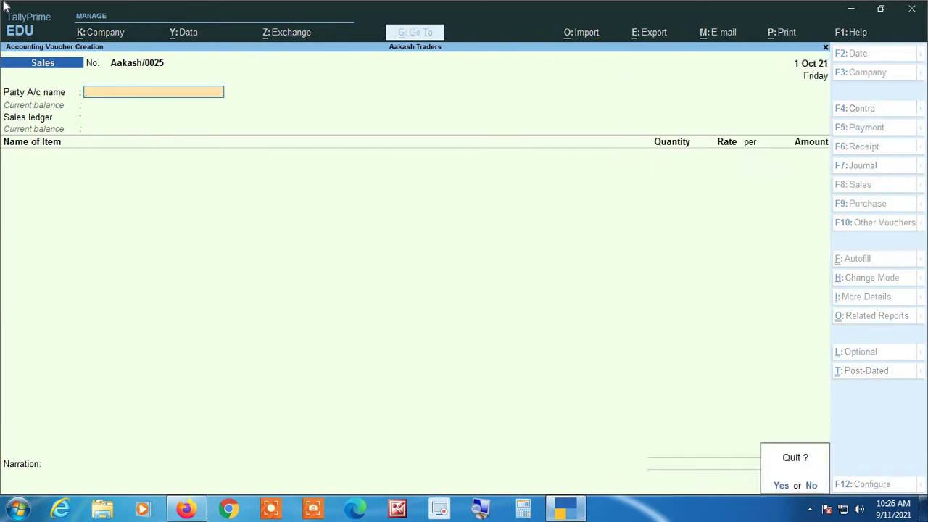
key("y")
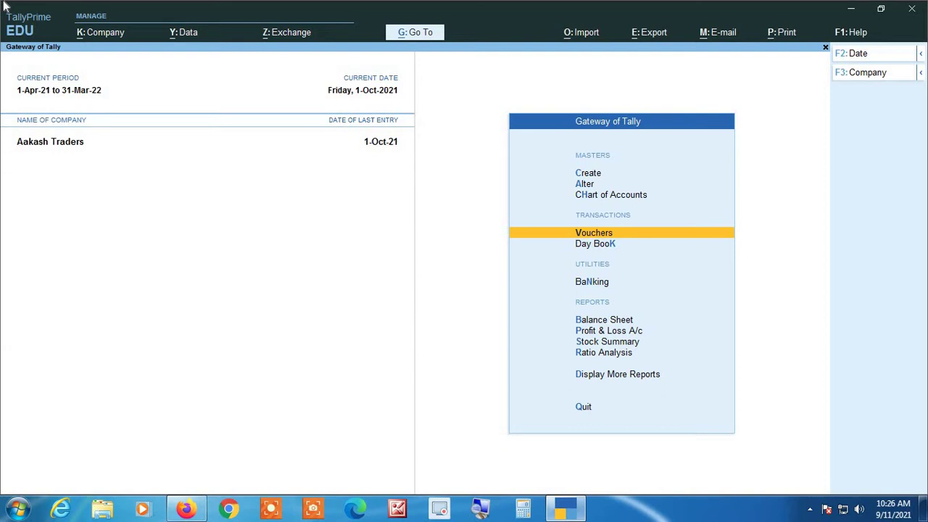
Open the Aakash Traders company details for alteration, review the address, state, pincode and contact fields, and quit without saving.
key("alt+k")
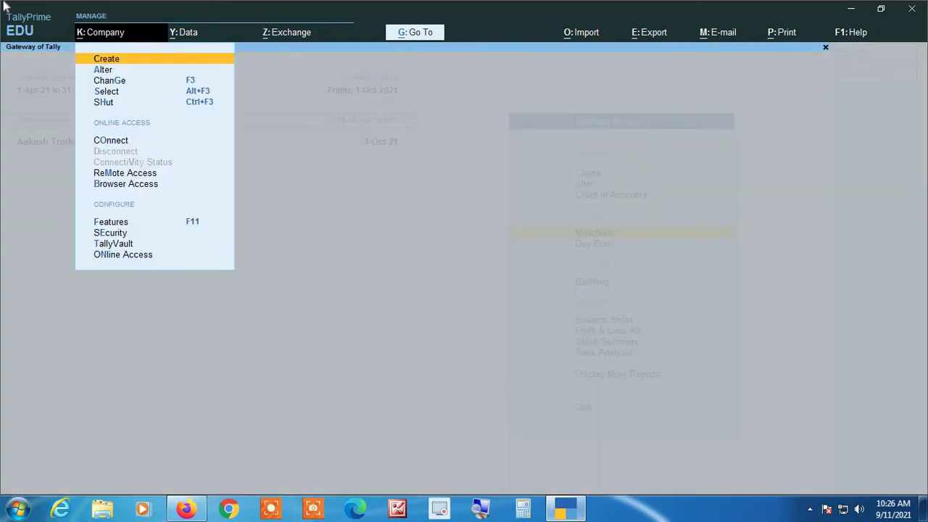
key("a")
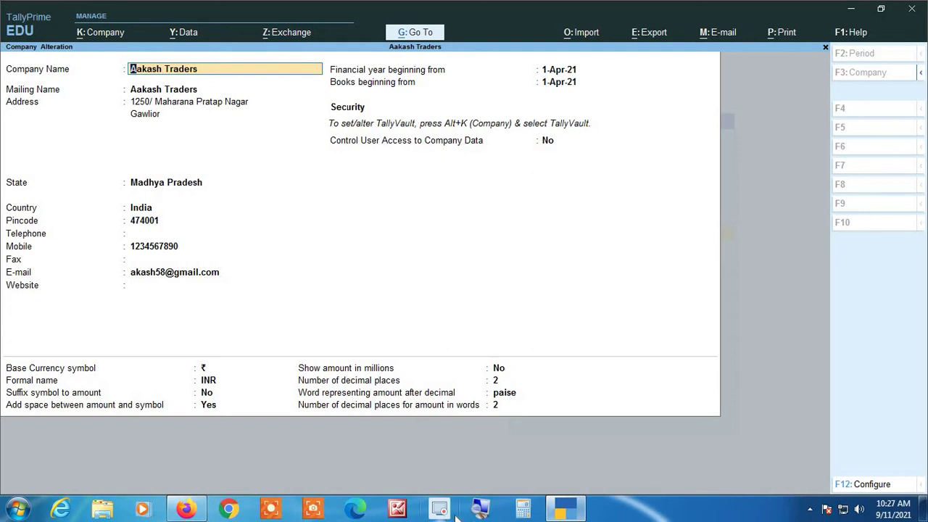
left_click(480, 509)
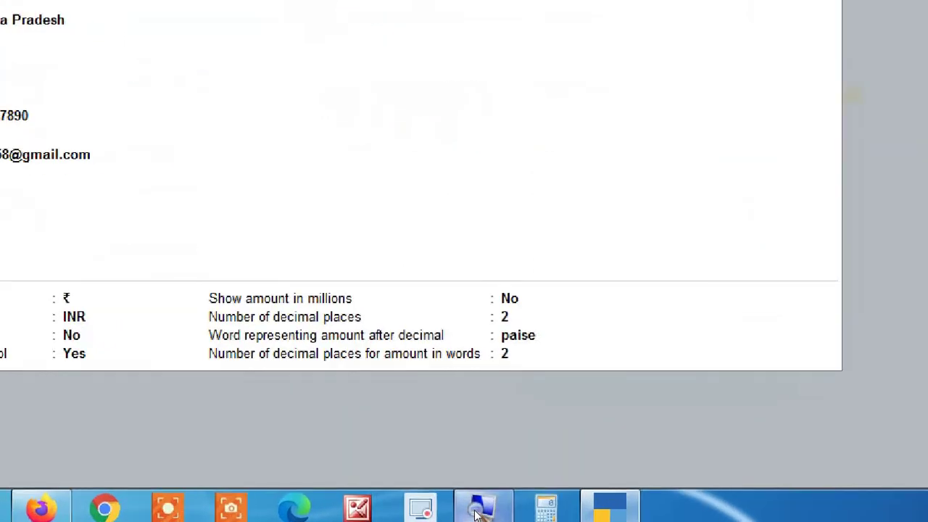
left_click(479, 508)
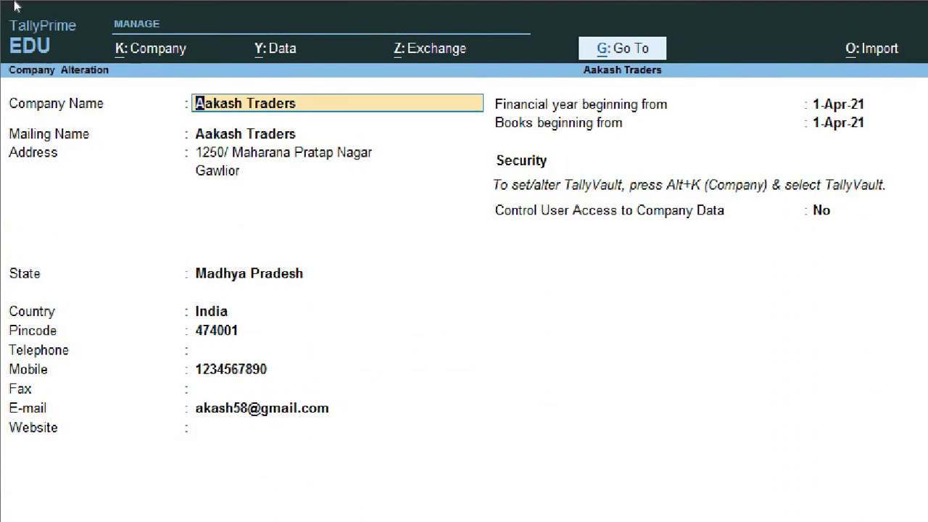
key("Return")
key("Return")
key("Return")
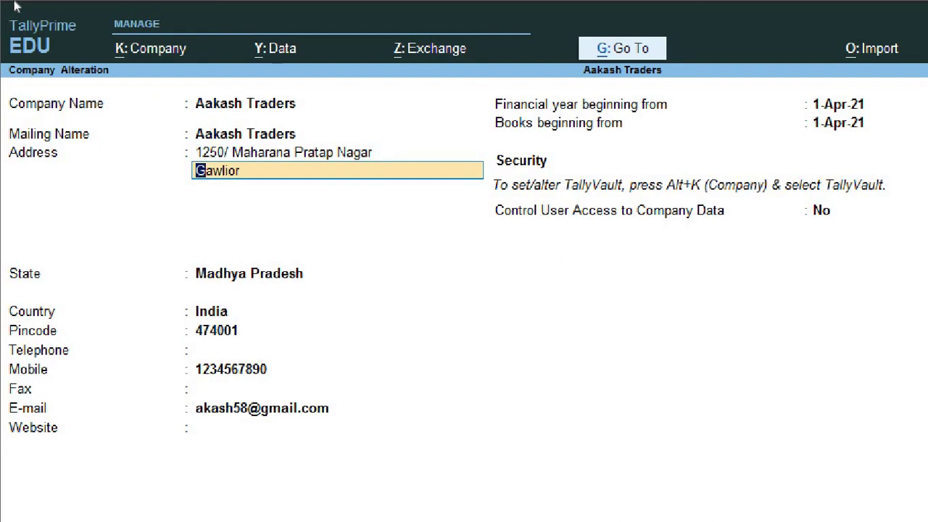
key("Return")
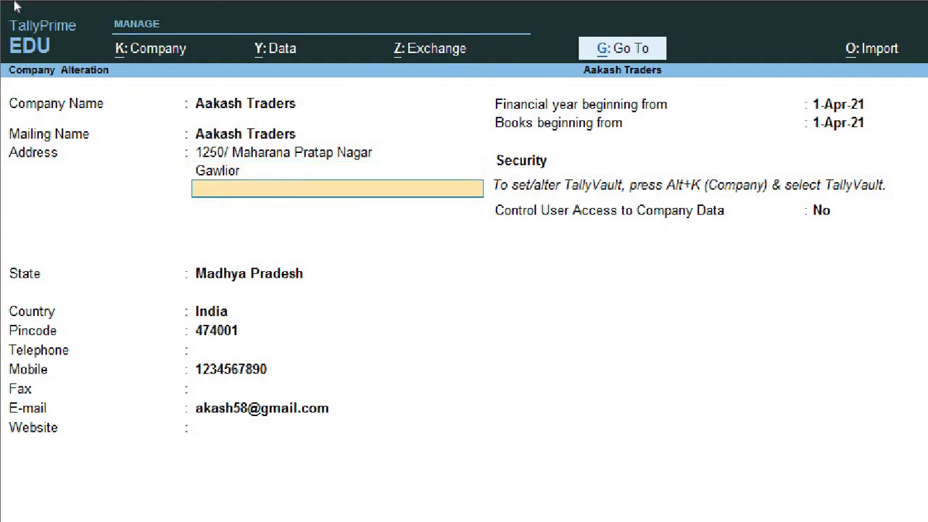
key("Return")
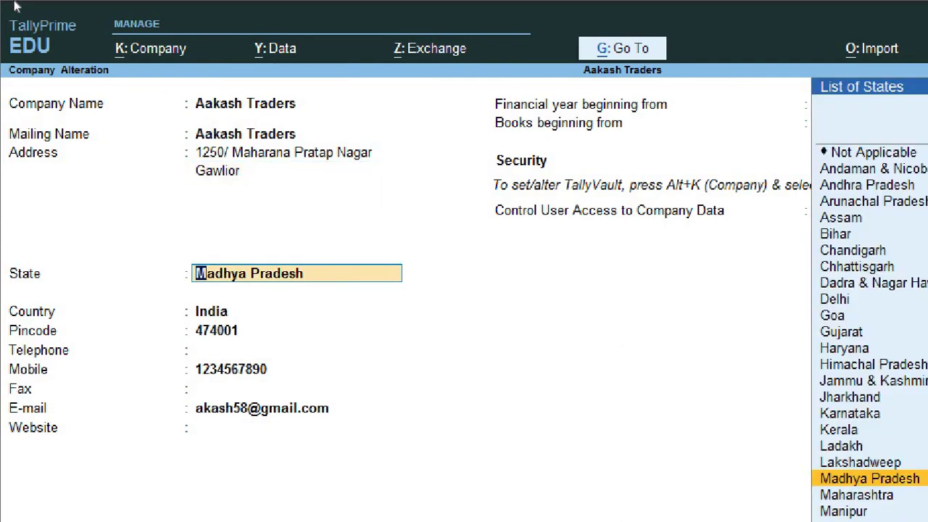
key("Return")
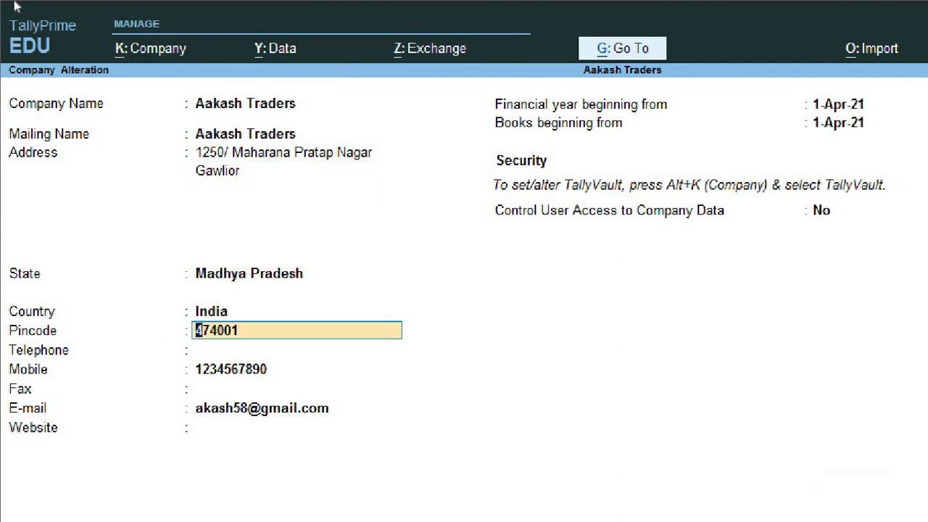
key("Return")
key("Return")
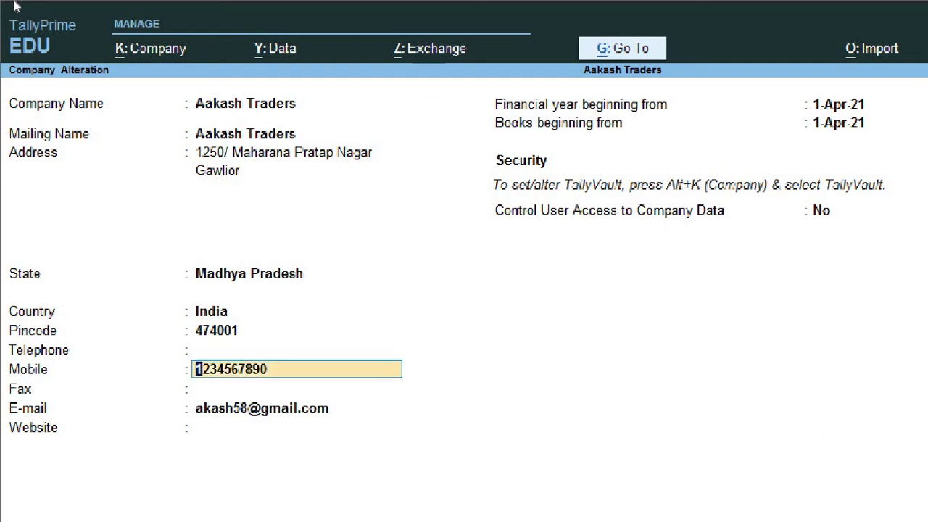
key("Return")
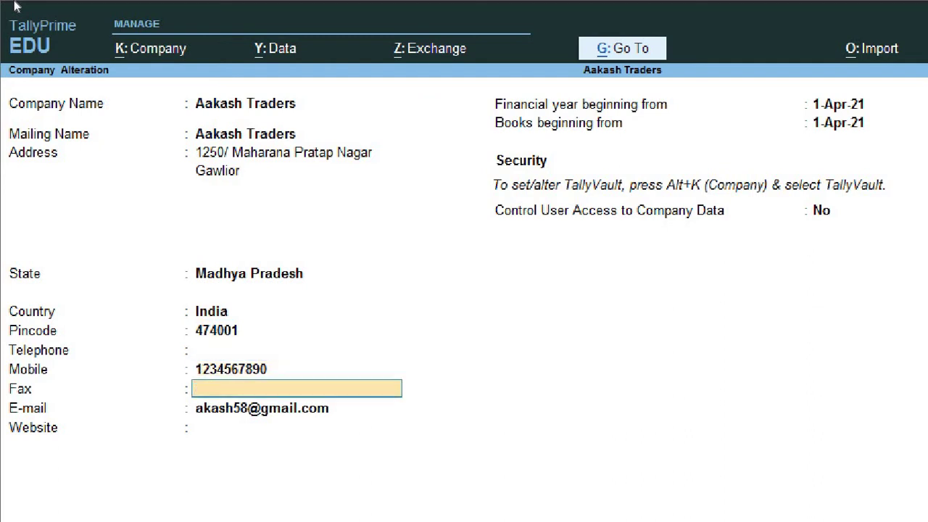
key("Return")
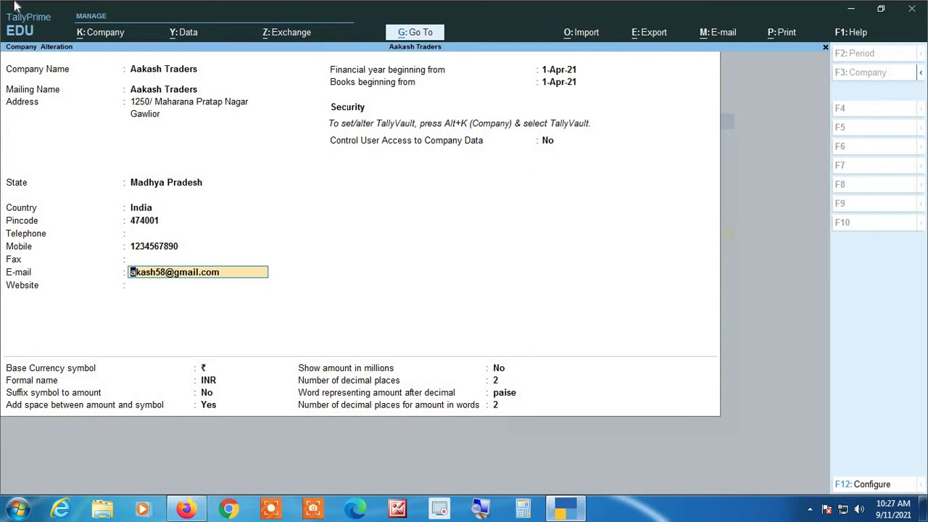
key("BackSpace")
key("Escape")
key("y")
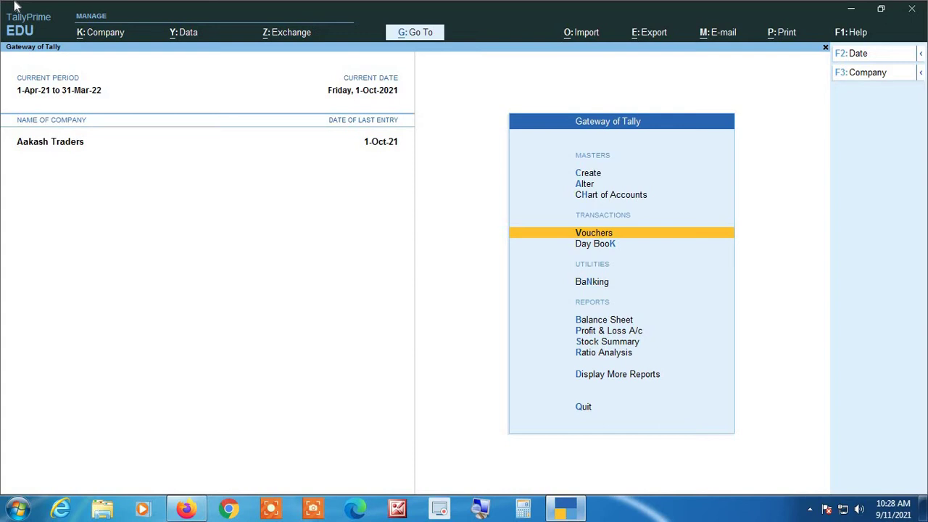
Open the company features of Aakash Traders and bring up the GST details while keeping Goods and Services Tax enabled.
key("F11")
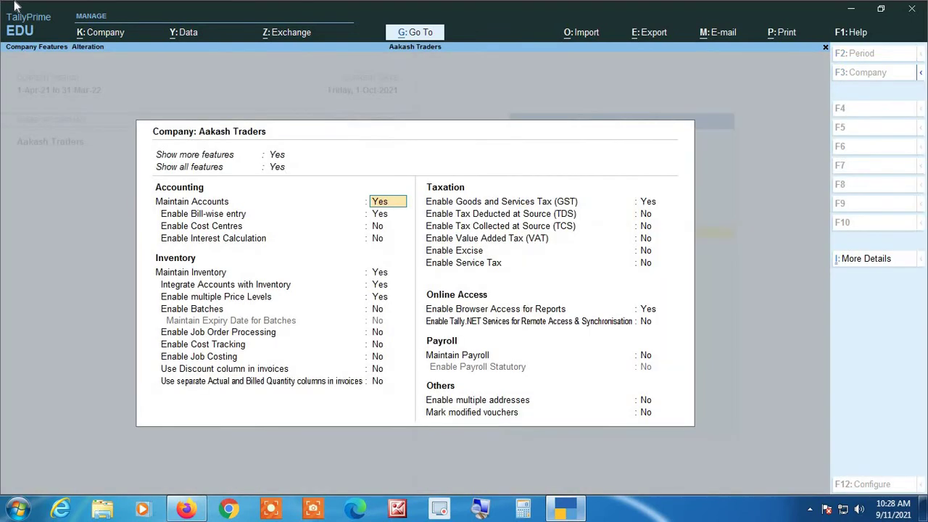
key("Return")
key("Return")
key("Return")
key("Return")
key("Return")
key("Return")
key("Return")
key("Return")
key("Return")
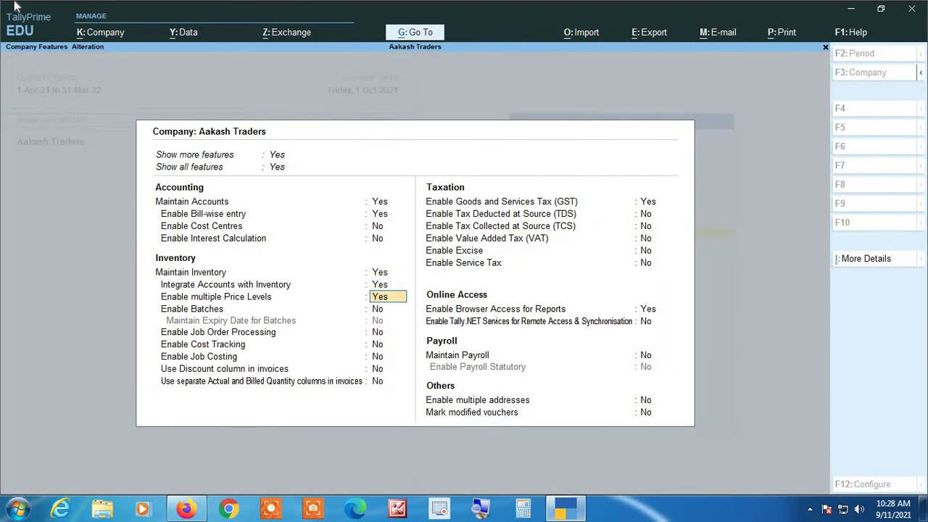
key("Return")
key("Return")
key("Return")
key("Return")
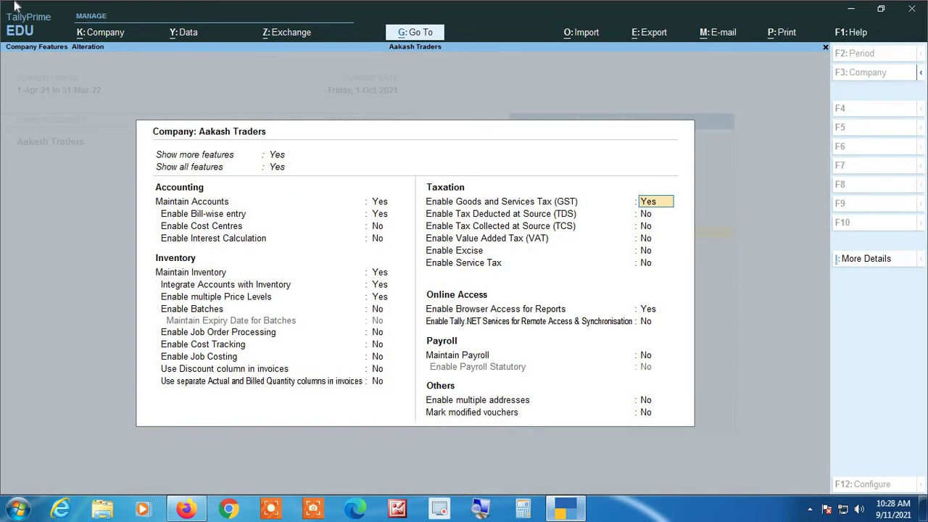
key("Return")
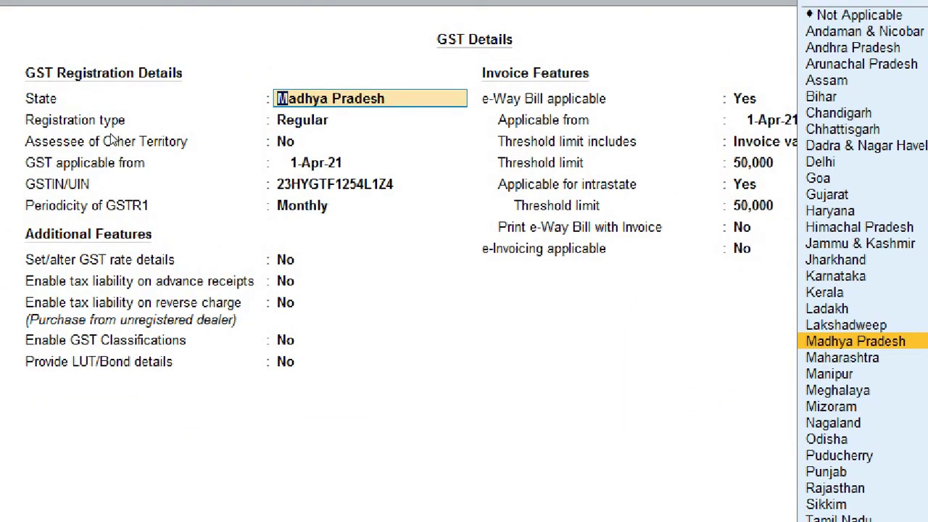
Review the state, registration type, applicable date and GSTIN/UIN in the GST details, and quit the company features.
key("Return")
key("Return")
key("Return")
key("Return")
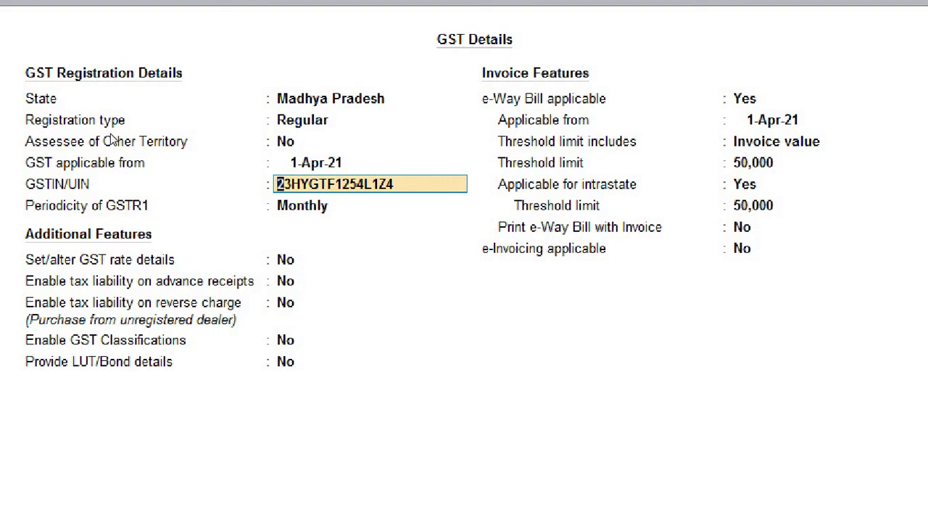
key("BackSpace")
key("ctrl+a")
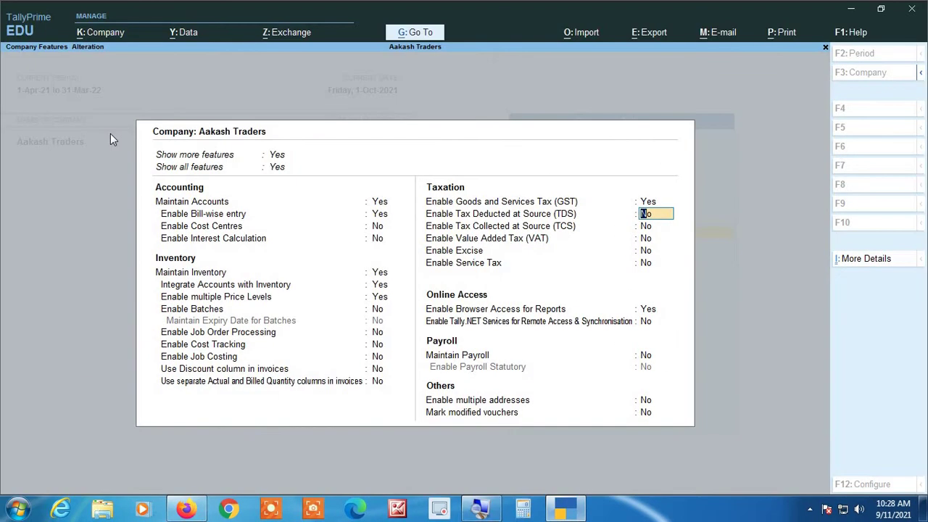
key("BackSpace")
key("Escape")
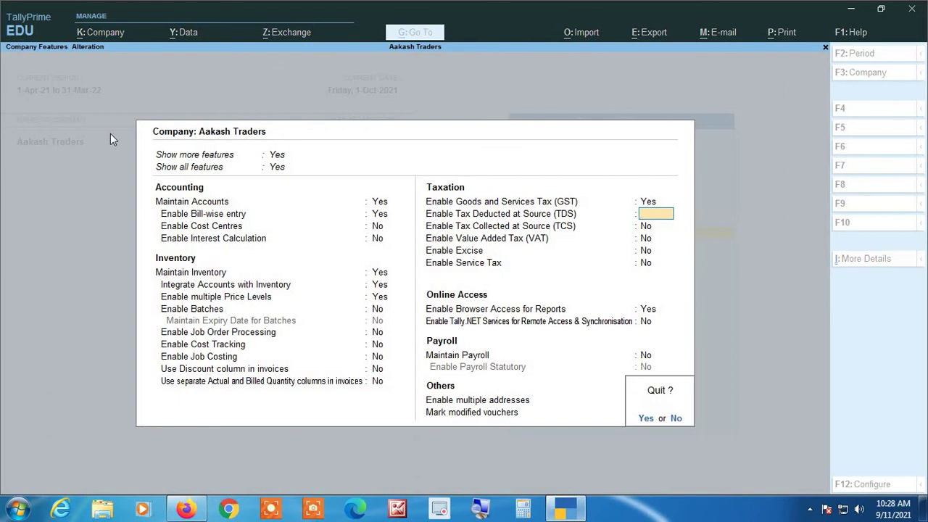
key("y")
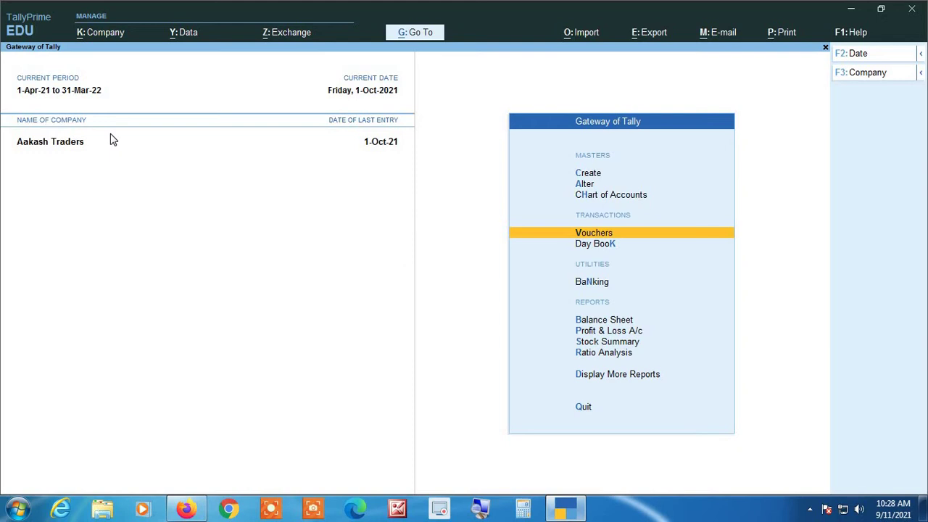
Open the Arpit Kirana Store ledger for alteration to check its mailing and tax registration details.
key("Up")
key("Up")
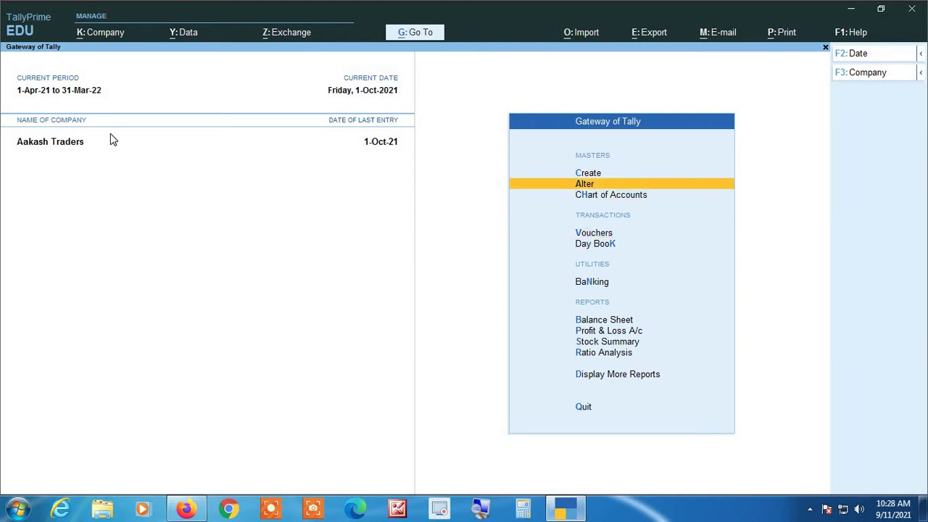
key("Return")
key("Down")
key("Return")
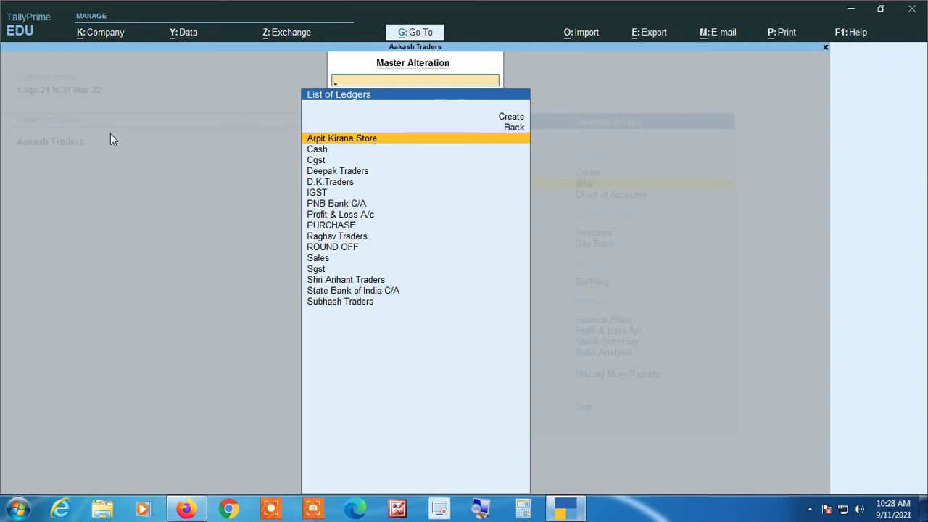
key("Return")
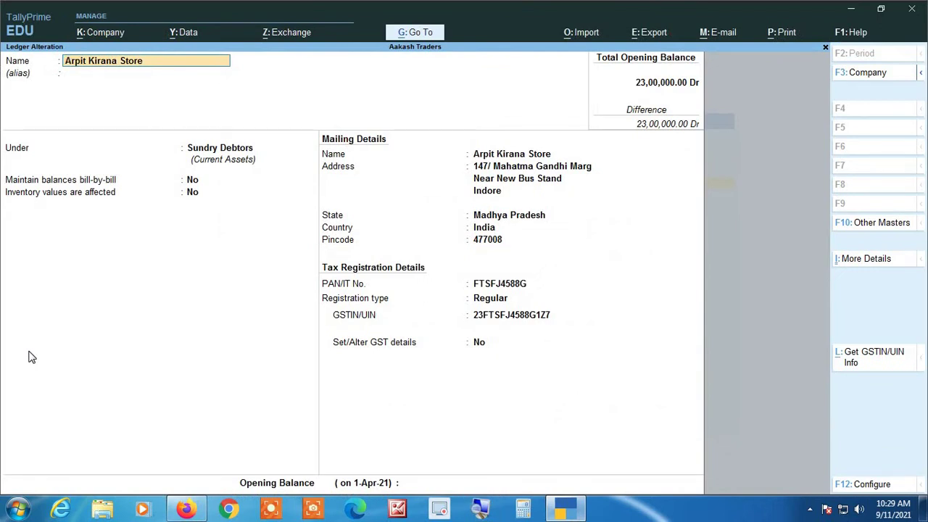
Set Provide Contact Details to Yes in the ledger configuration, accept it, and leave the ledger for the Gateway of Tally.
key("F12")
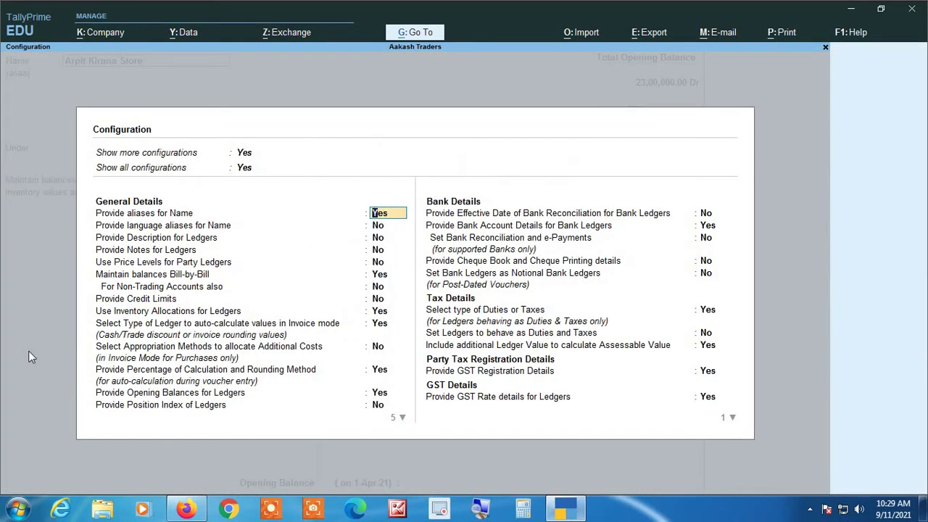
key("Down")
key("Down")
key("Down")
key("Down")
key("Down")
key("Down")
key("Down")
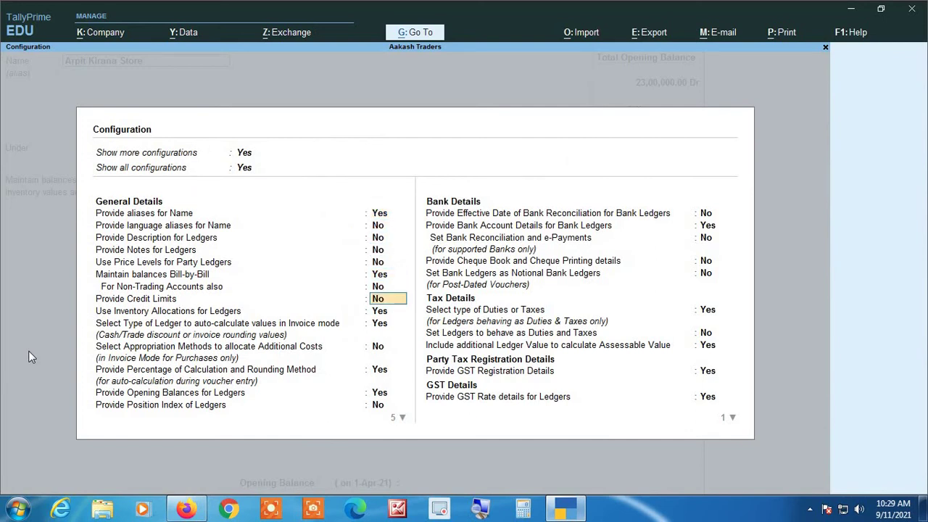
key("Down")
key("Down")
key("Down")
key("Down")
key("Down")
key("Down")
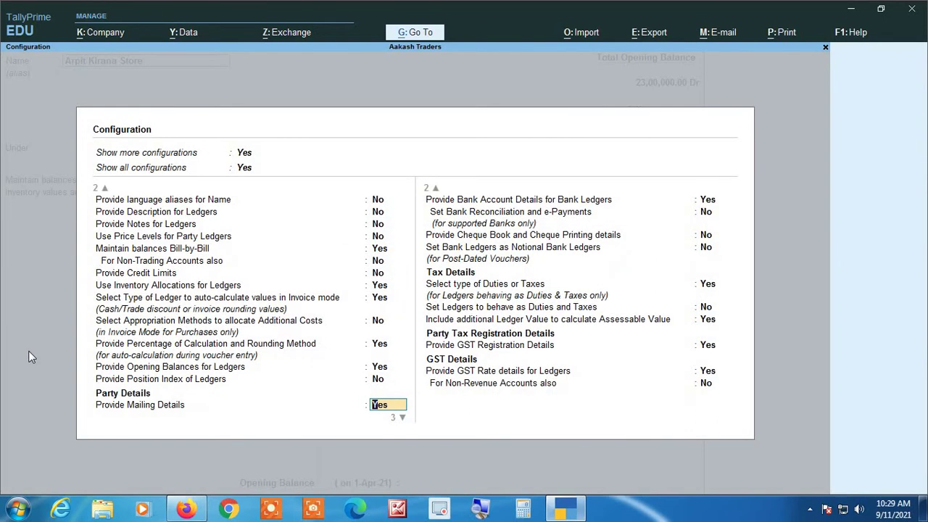
key("Down")
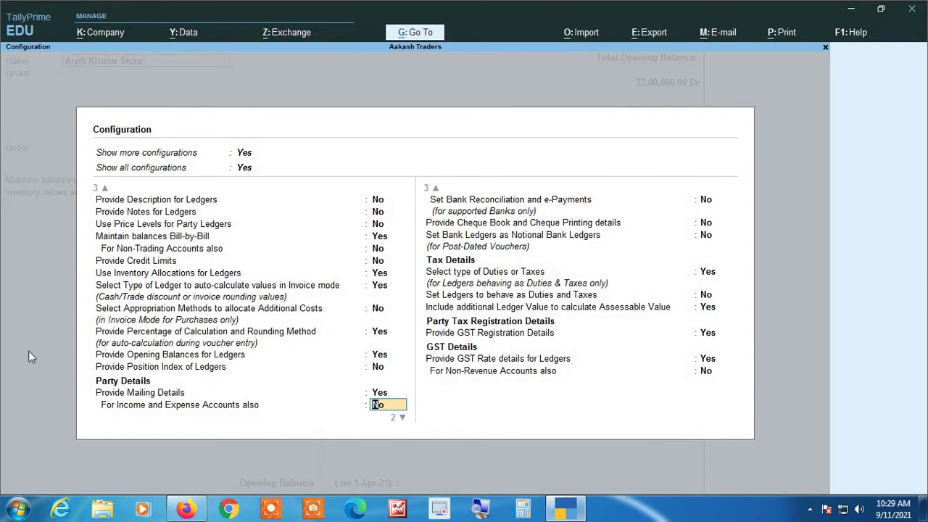
key("Down")
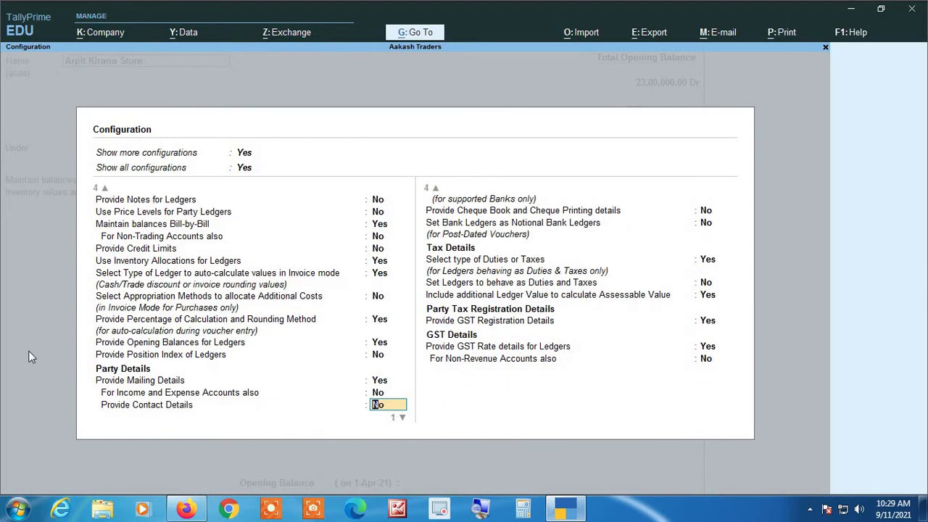
type("y")
key("Return")
key("ctrl+a")
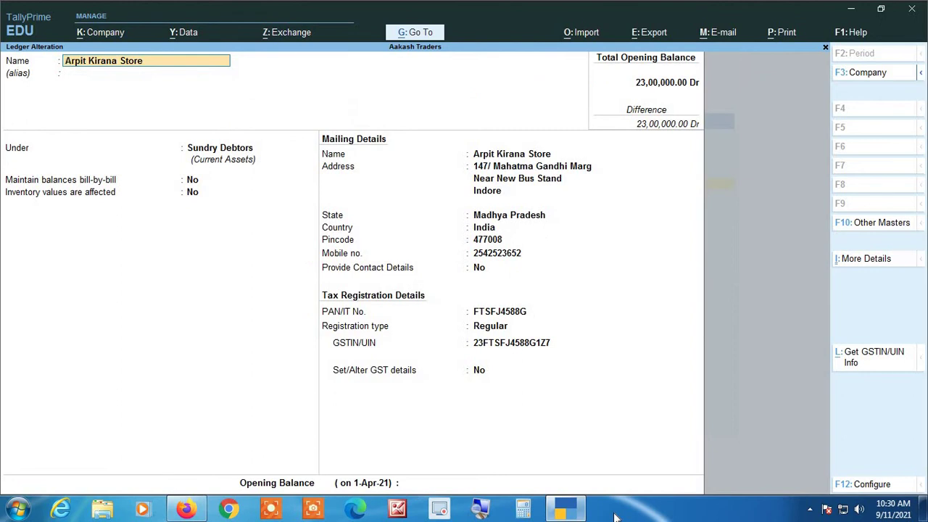
key("ctrl+q")
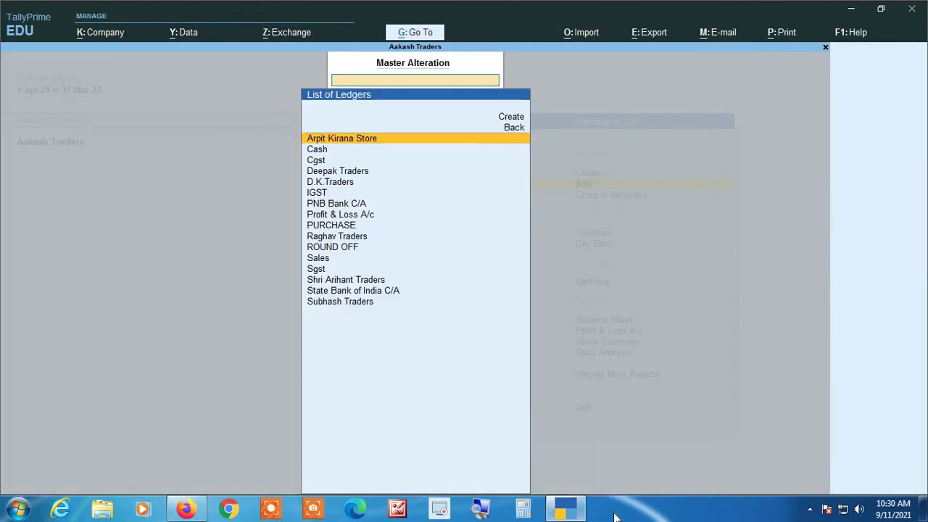
key("Escape")
key("Escape")
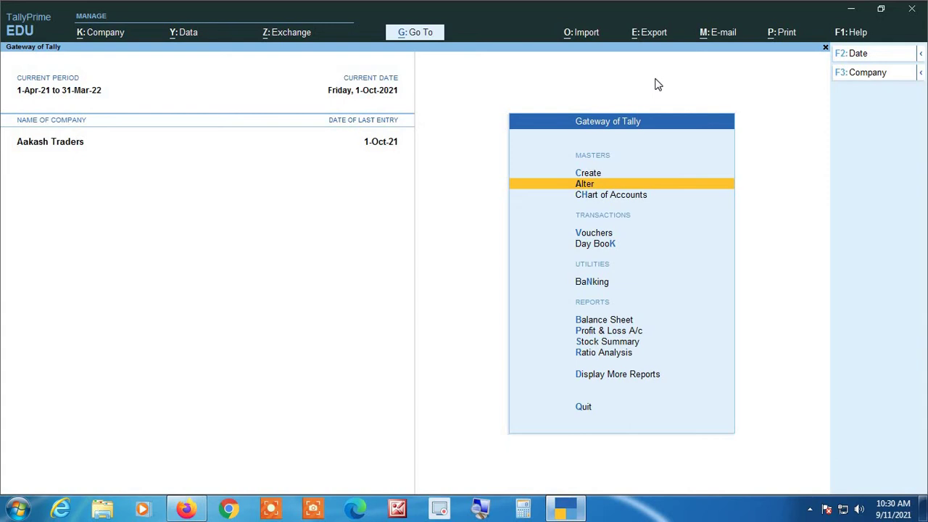
Open the Account Books list within the additional reports.
key("Down")
key("Down")
key("Down")
key("Down")
key("Down")
key("Down")
key("Down")
key("Down")
key("Down")
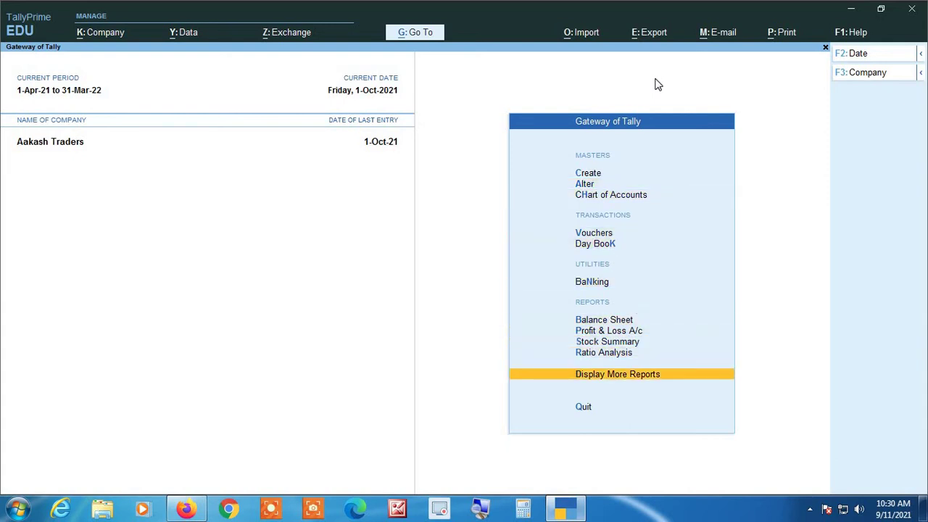
key("Return")
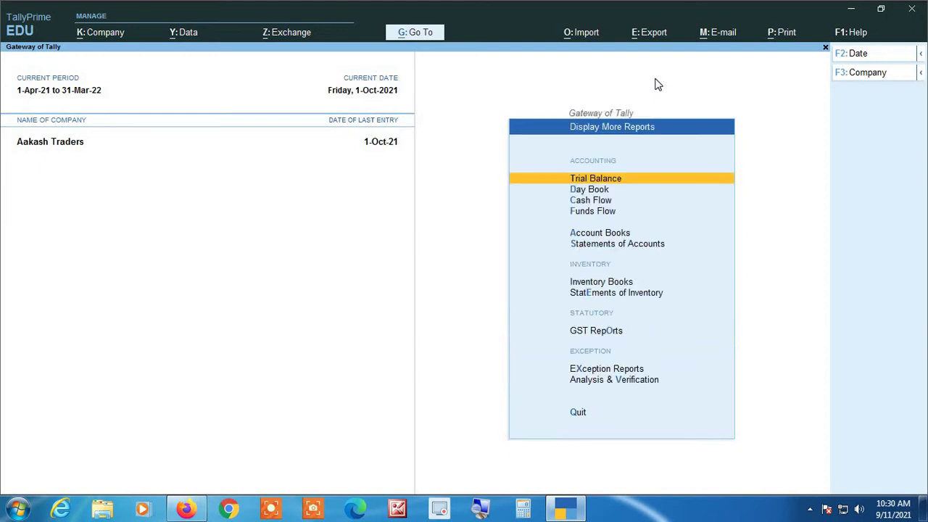
key("Down")
key("Down")
key("Down")
key("Down")
key("Return")
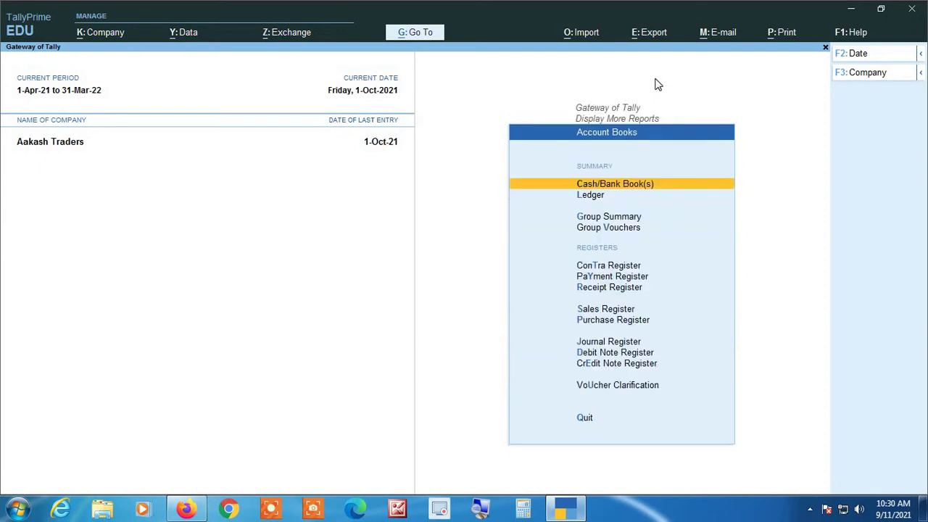
Open the Sales Register and drill down through October to the Arpit Kirana Store sales voucher.
key("Down")
key("Down")
key("Down")
key("Down")
key("Down")
key("Down")
key("Down")
key("Return")
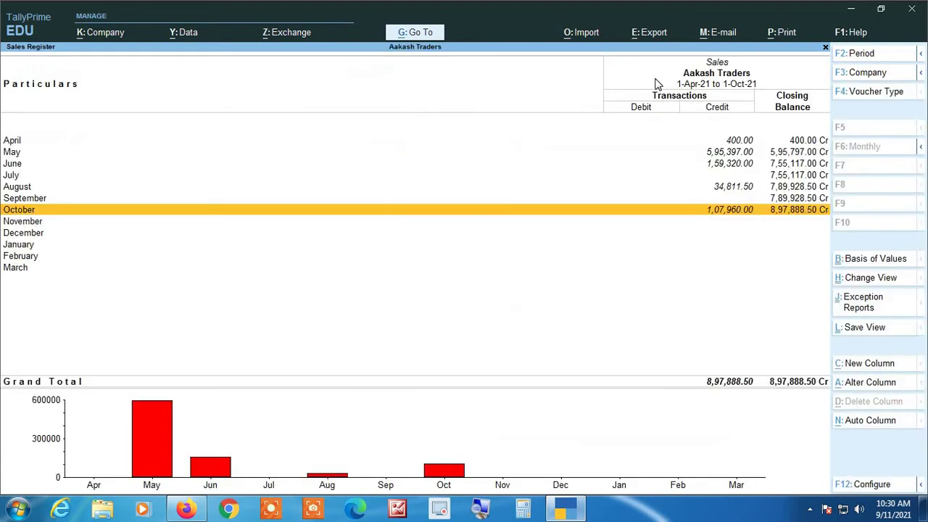
key("Return")
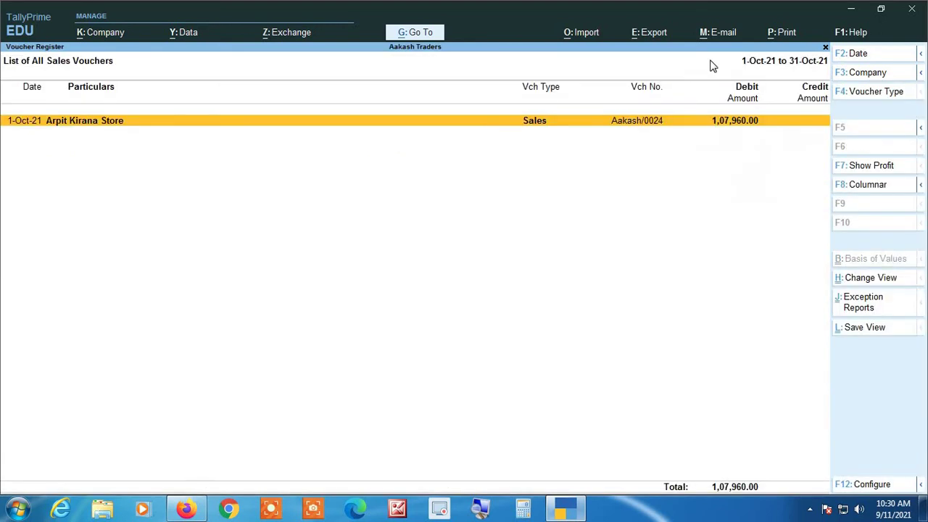
key("Return")
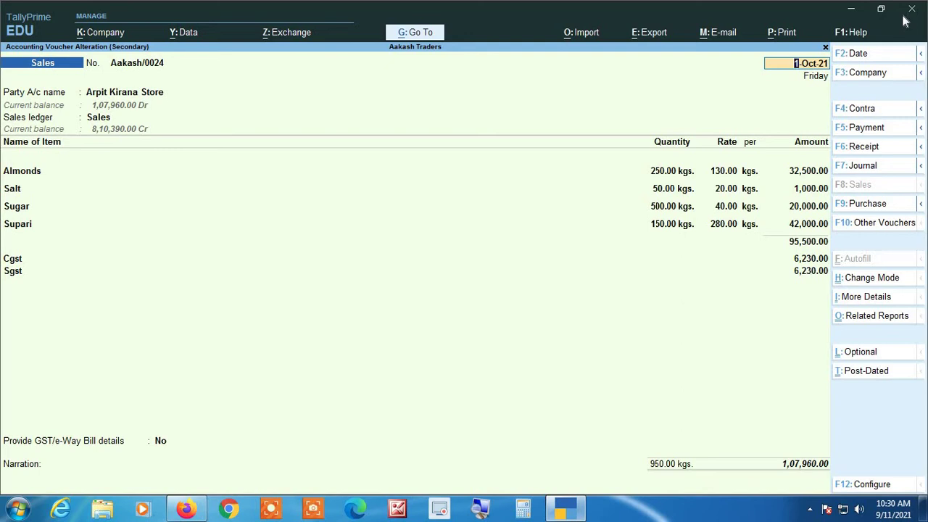
Preview the current voucher's tax invoice printout, zoom in to examine its buyer, item and tax details, and close the preview.
left_click(788, 35)
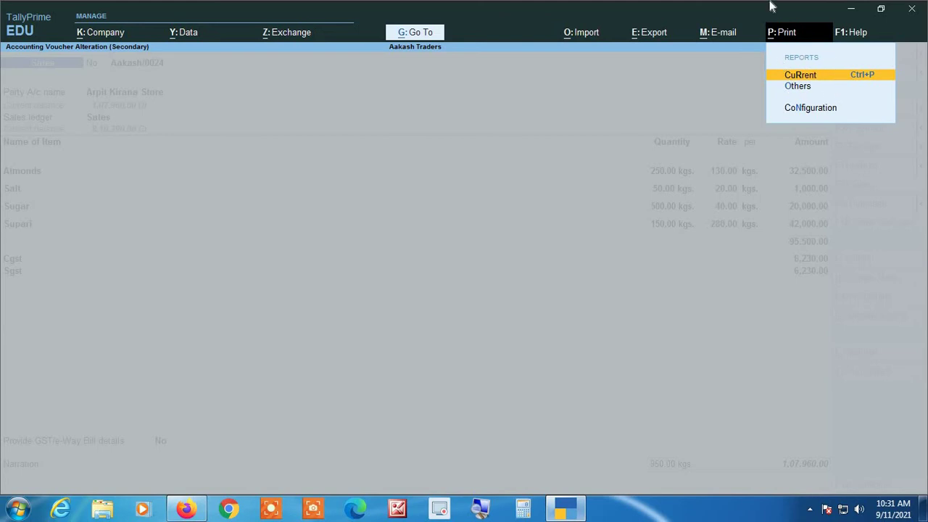
key("Return")
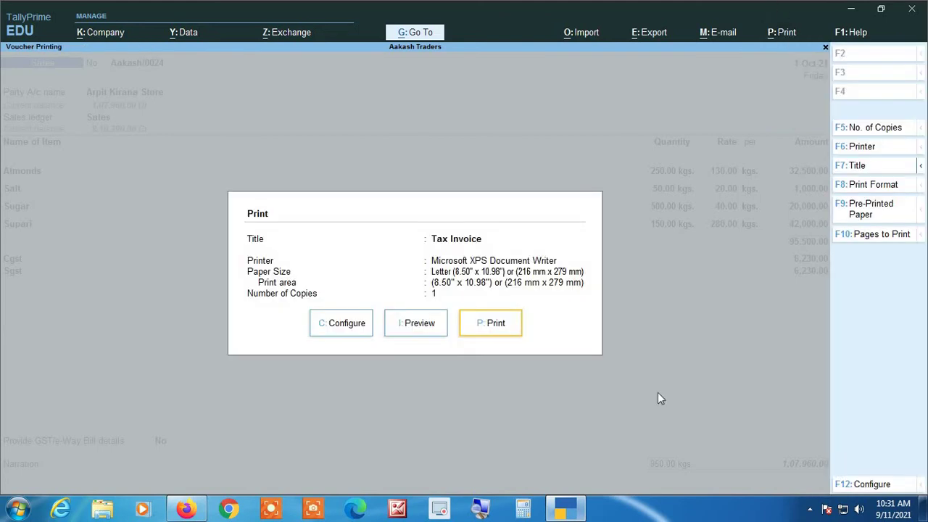
left_click(486, 509)
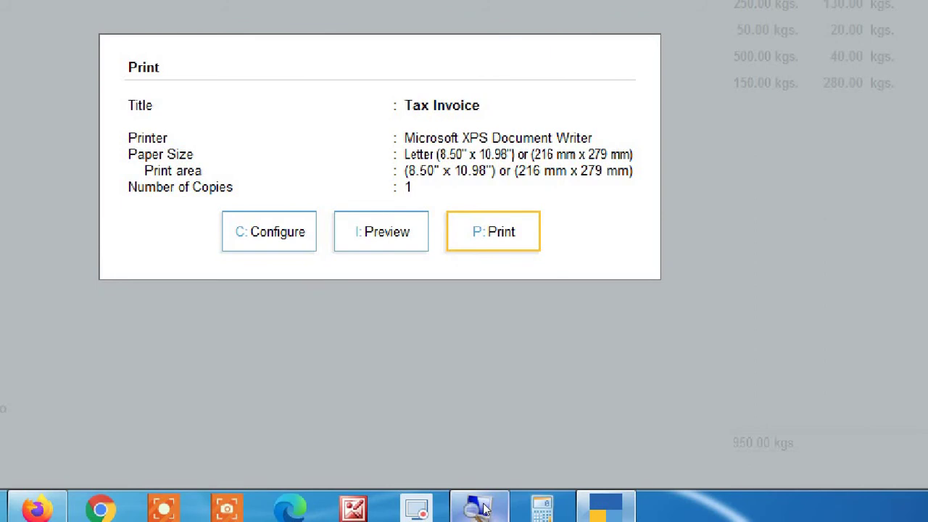
key("Left")
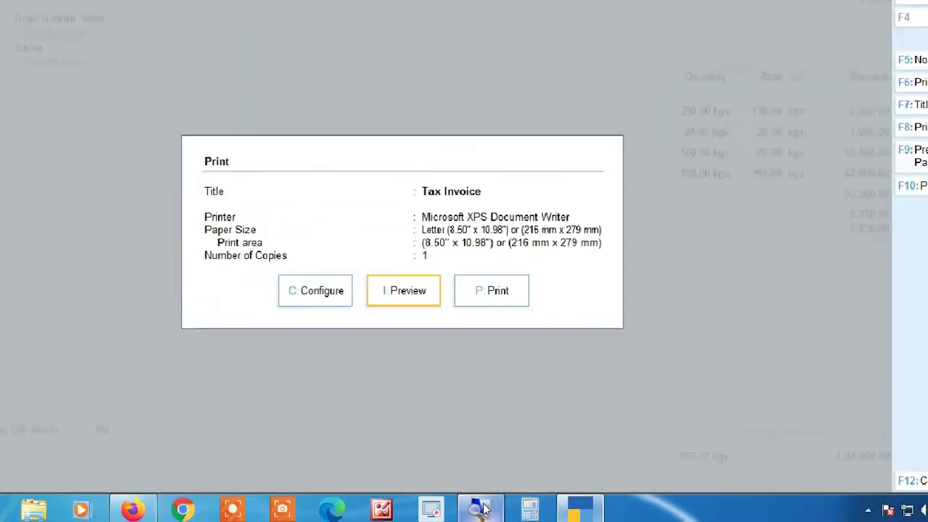
key("Return")
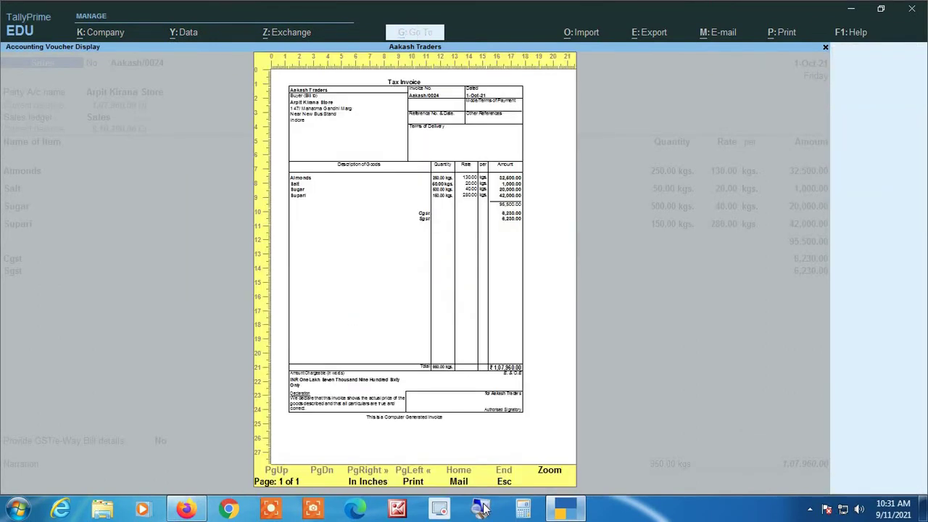
key("alt+z")
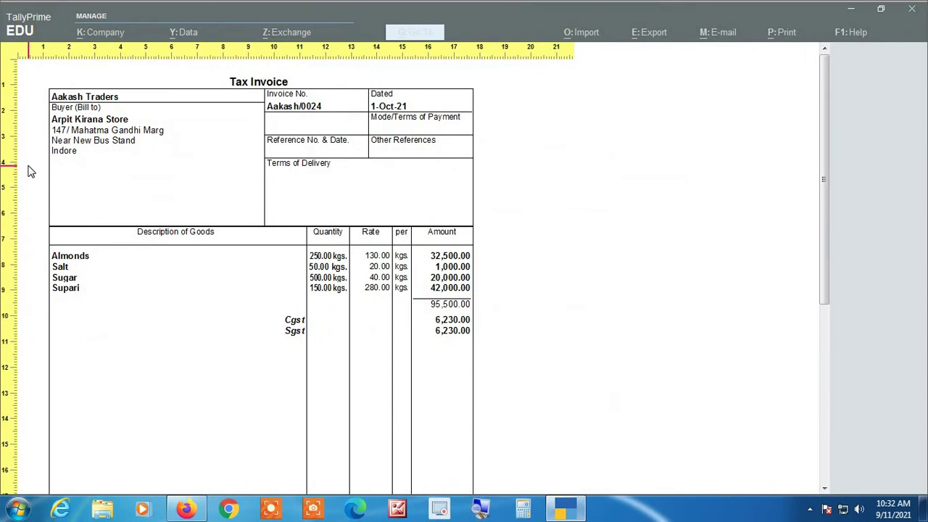
key("Escape")
key("Escape")
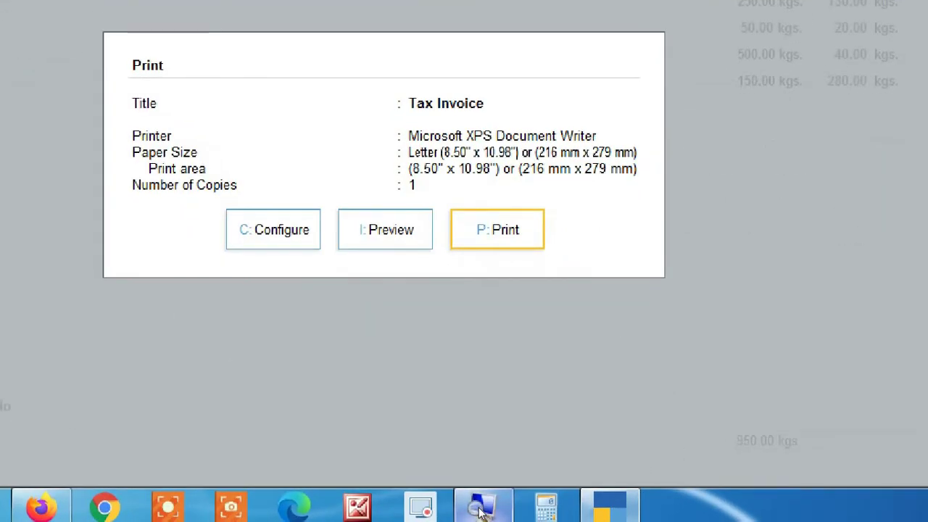
Open the print configuration list for the current voucher's tax invoice.
key("Left")
key("Left")
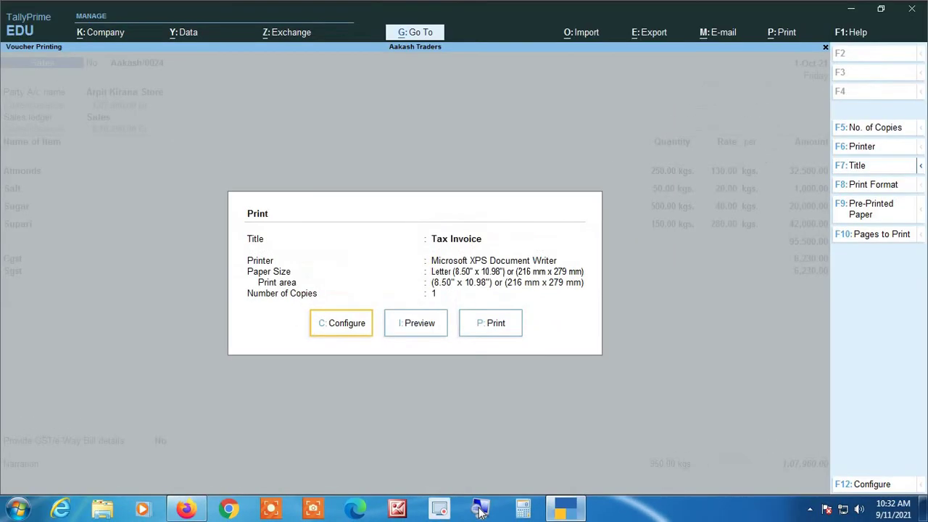
key("Return")
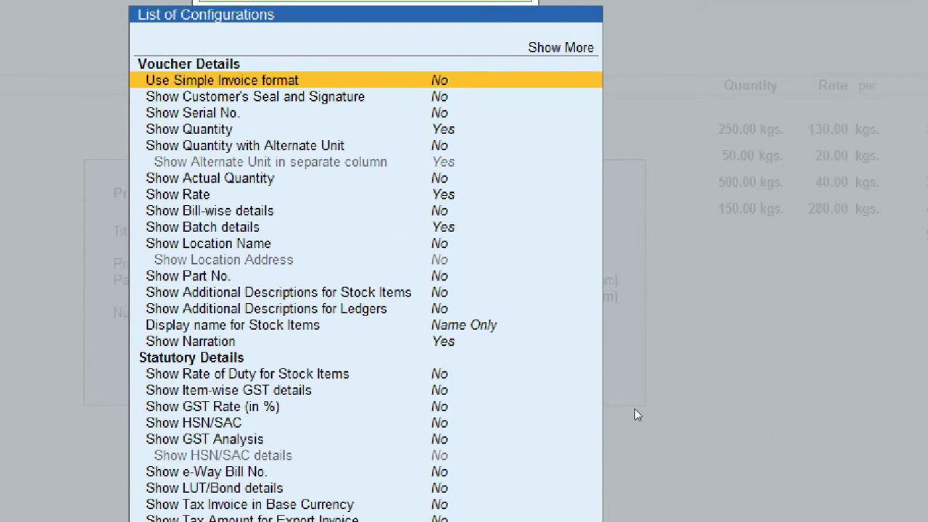
Examine the voucher, statutory, header, company, party and order and dispatch options in the invoice print configuration.
key("Down")
key("Down")
key("Down")
key("Down")
key("Down")
key("Down")
key("Down")
key("Down")
key("Down")
key("Down")
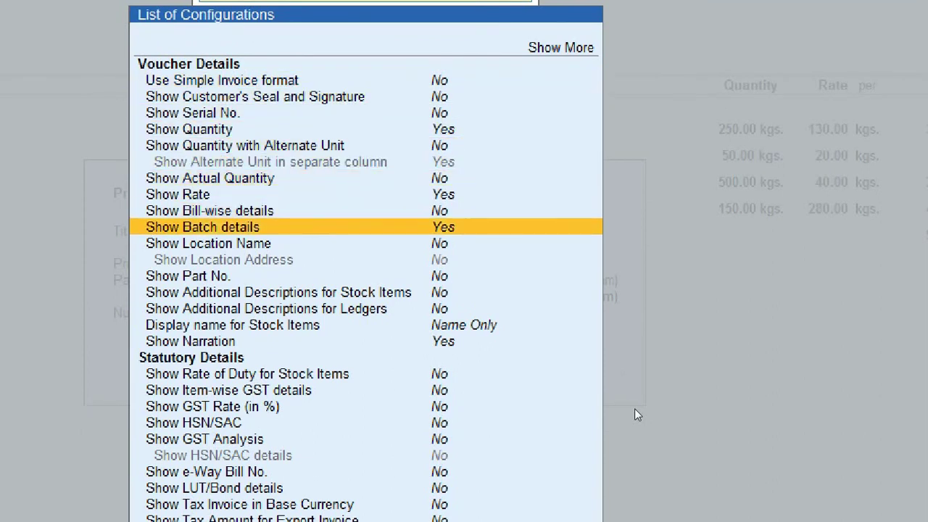
key("Down")
key("Down")
key("Down")
key("Down")
key("Down")
key("Down")
key("Down")
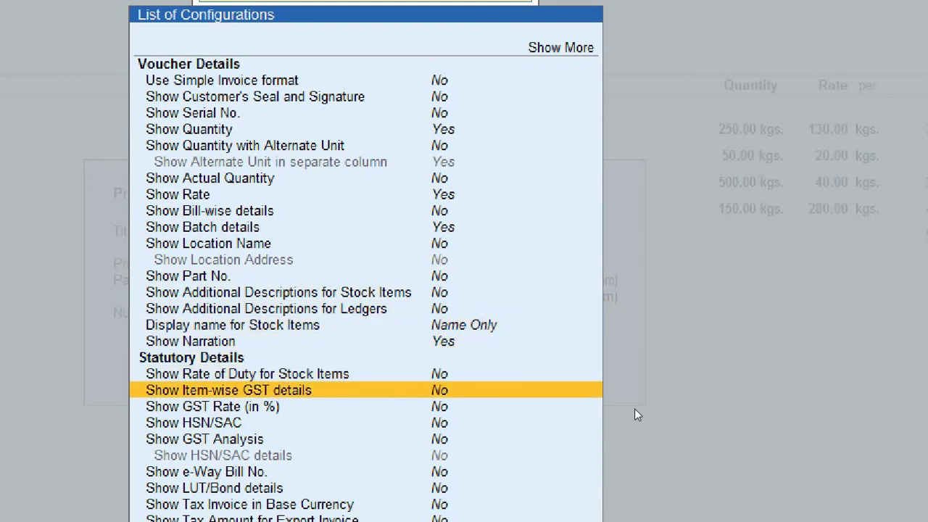
key("Down")
key("Down")
key("Down")
key("Down")
key("Down")
key("Down")
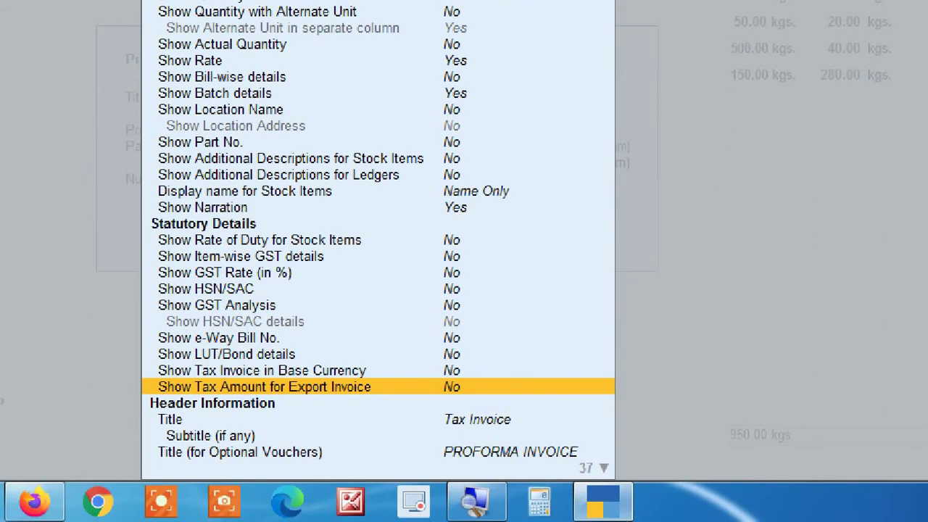
key("Down")
key("Down")
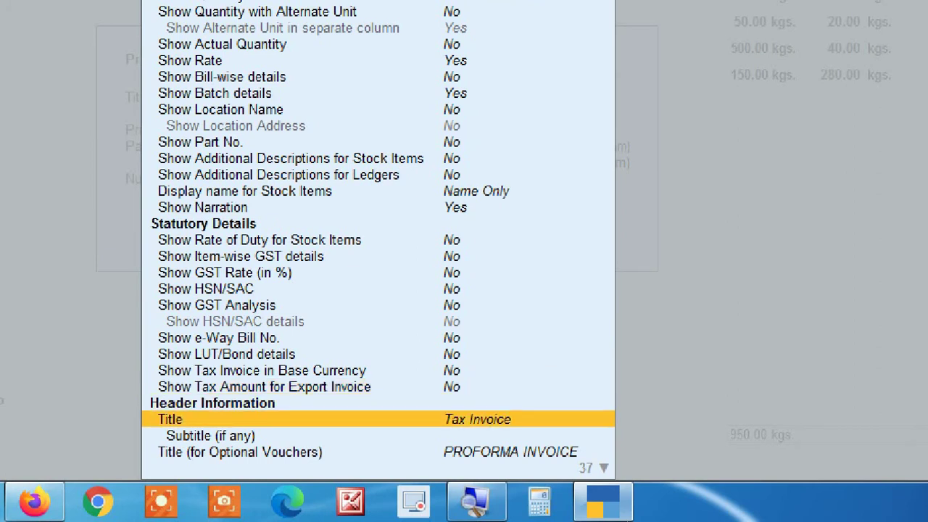
key("Down")
key("Down")
key("Down")
key("Down")
key("Down")
key("Down")
key("Down")
key("Down")
key("Down")
key("Down")
key("Down")
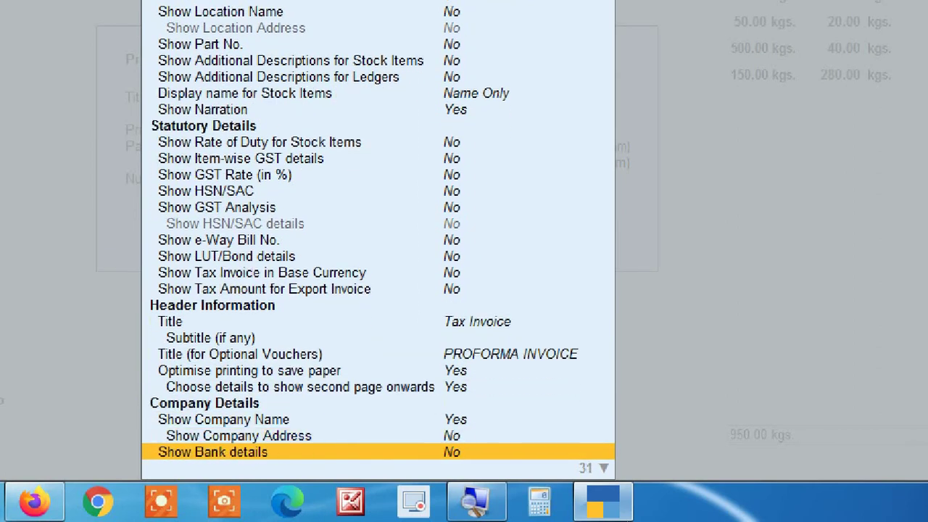
key("Down")
key("Down")
key("Down")
key("Down")
key("Down")
key("Down")
key("Down")
key("Down")
key("Down")
key("Down")
key("Down")
key("Down")
key("Down")
key("Down")
key("Down")
key("Down")
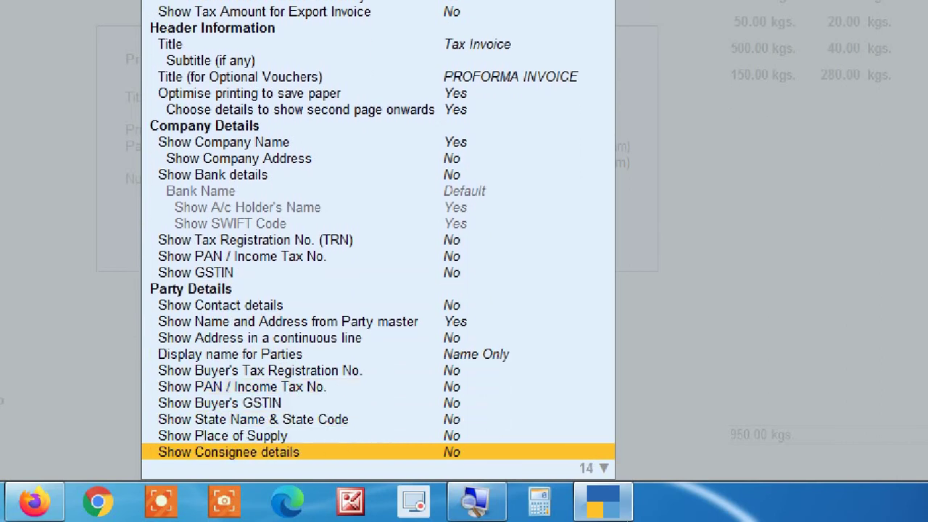
key("Down")
key("Down")
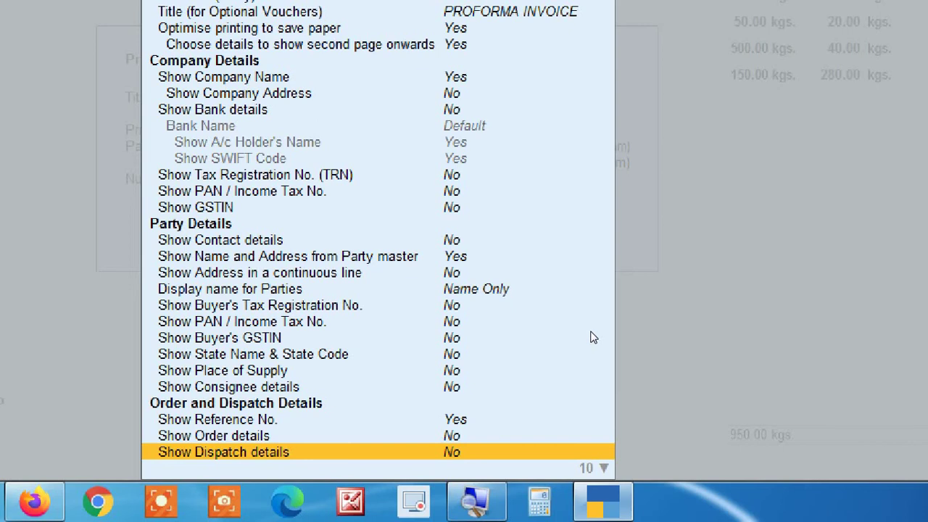
Set Show Company Address to Yes under Company Details in the invoice print configuration.
key("Up")
key("Up")
key("Up")
key("Up")
key("Up")
key("Up")
key("Up")
key("Up")
key("Up")
key("Up")
key("Up")
key("Up")
key("Up")
key("Up")
key("Up")
key("Up")
key("Up")
key("Up")
key("Up")
key("Up")
key("Up")
key("Up")
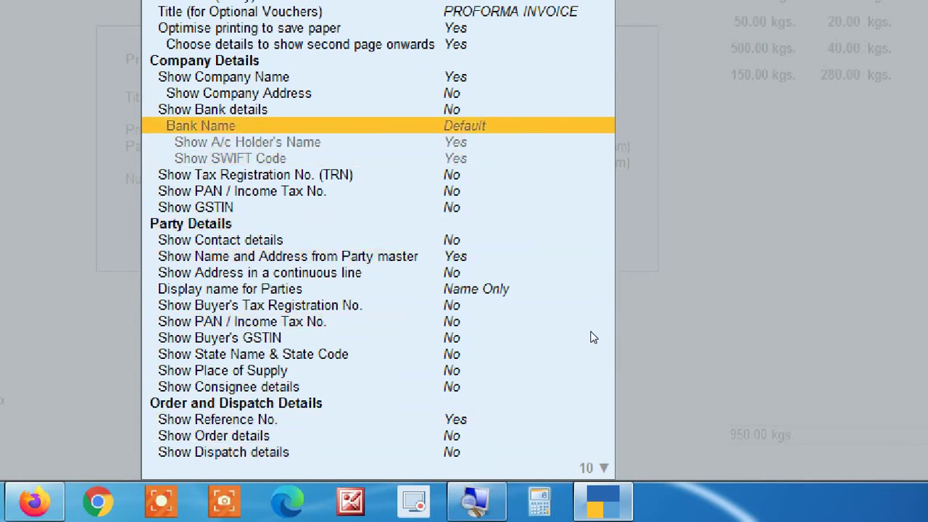
key("Down")
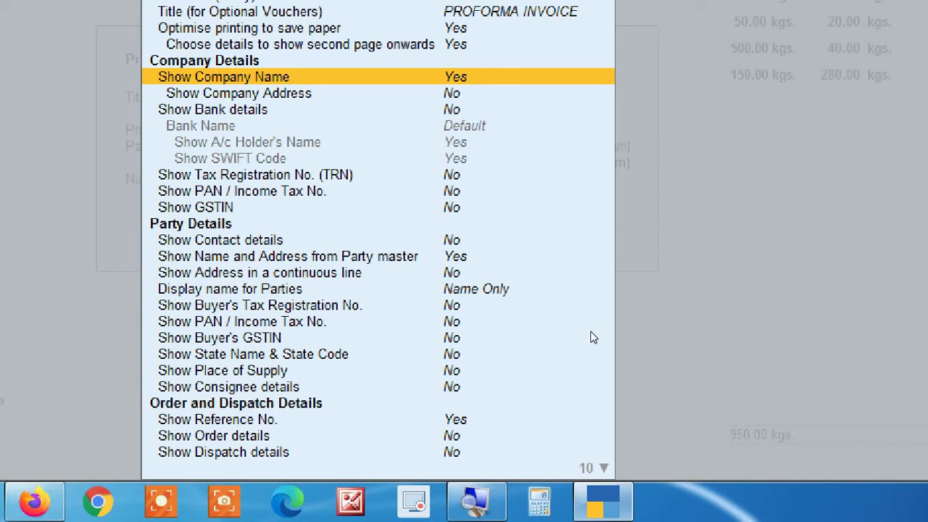
key("Down")
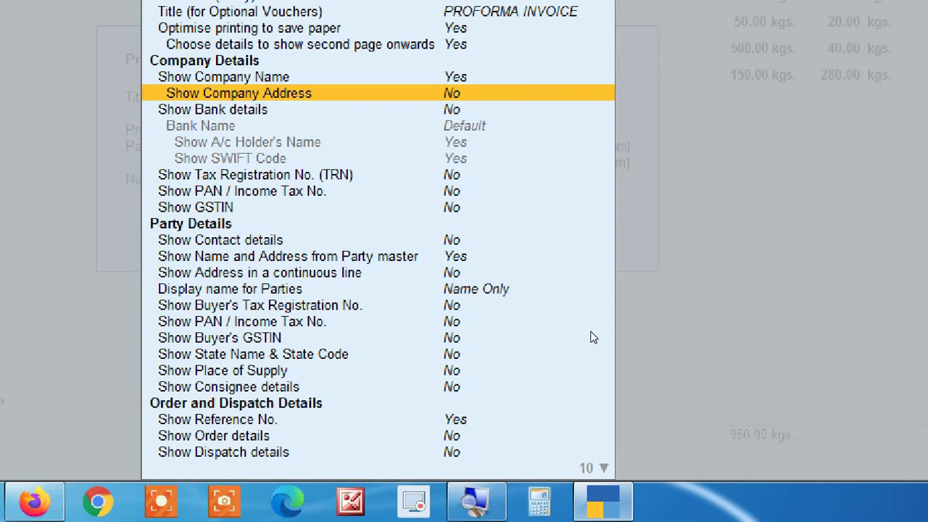
key("y")
Set Show GSTIN to Yes under Company Details in the invoice print configuration.
key("Down")
key("Down")
key("Down")
key("Down")
key("Down")
key("Down")
key("Down")
key("Down")
key("Down")
key("Down")
key("Down")
key("Down")
key("Down")
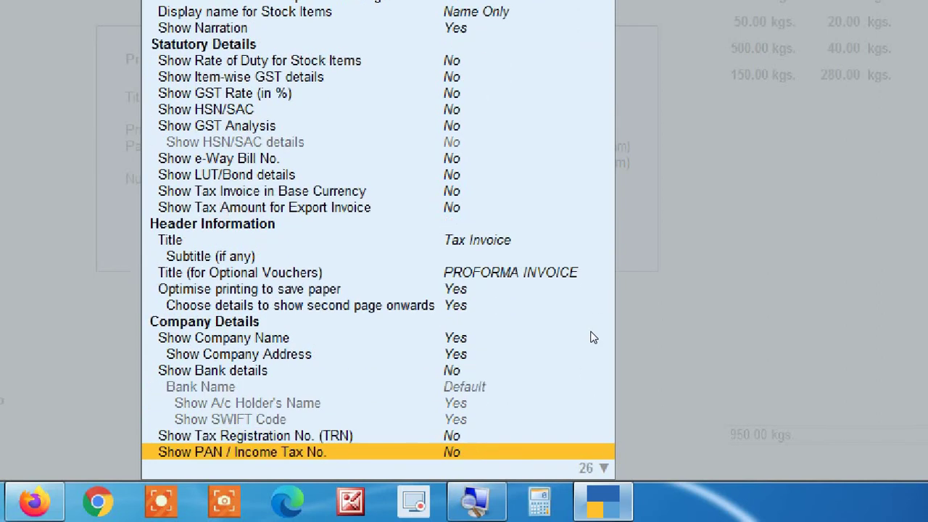
key("Down")
key("Down")
key("Down")
key("Down")
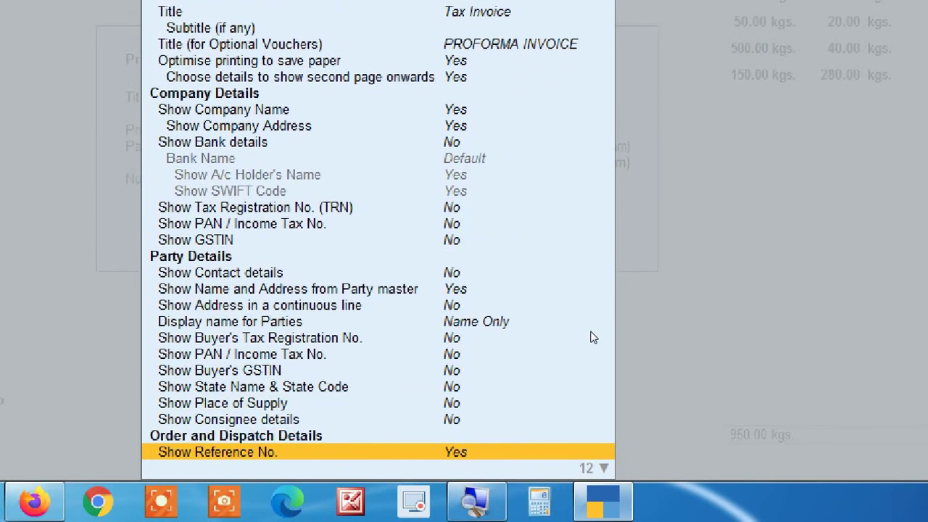
key("Up")
key("Up")
key("Up")
key("Up")
key("Up")
key("Up")
key("Up")
key("Up")
key("Up")
key("Up")
key("Up")
key("Up")
key("Up")
key("Up")
key("Up")
key("Up")
key("Up")
key("Up")
key("Up")
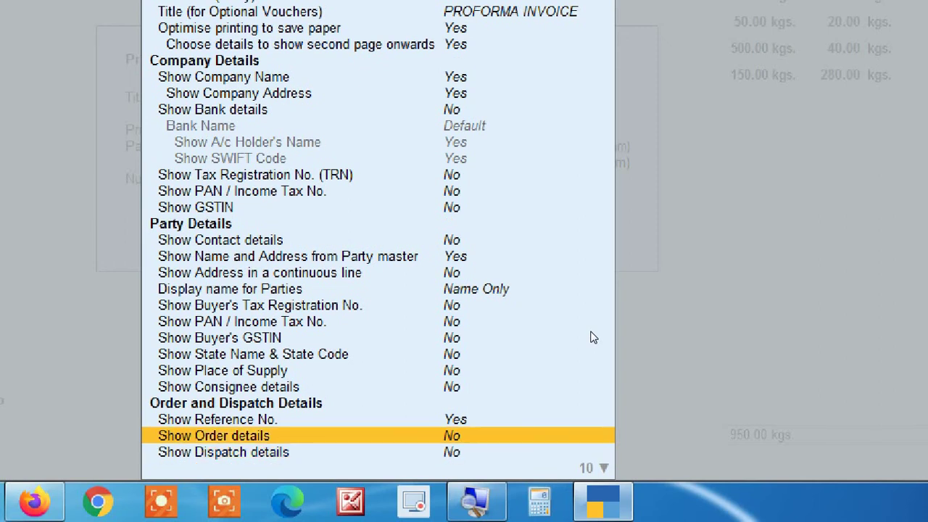
key("Up")
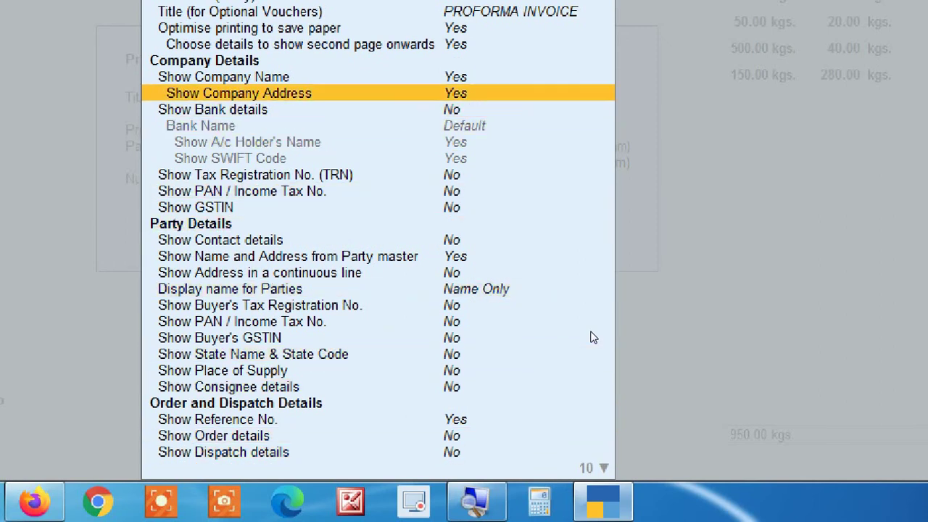
key("Down")
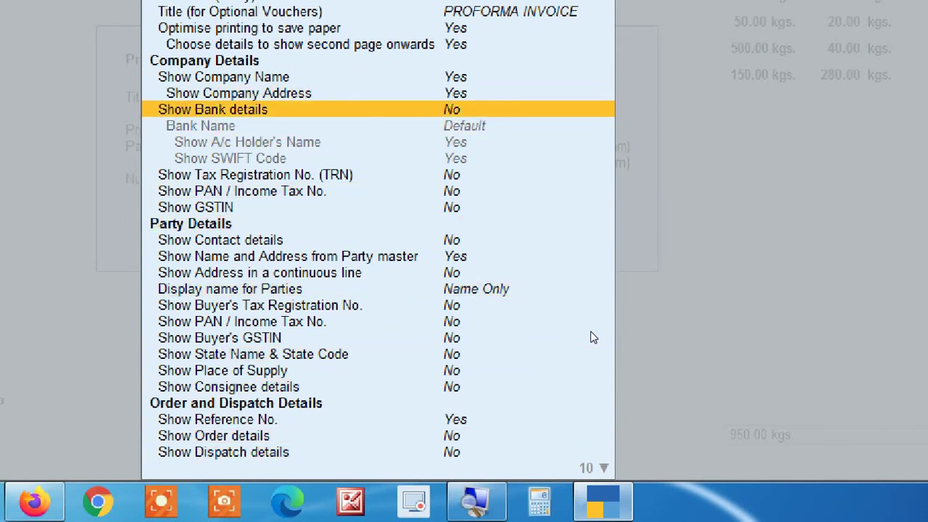
key("Down")
key("Down")
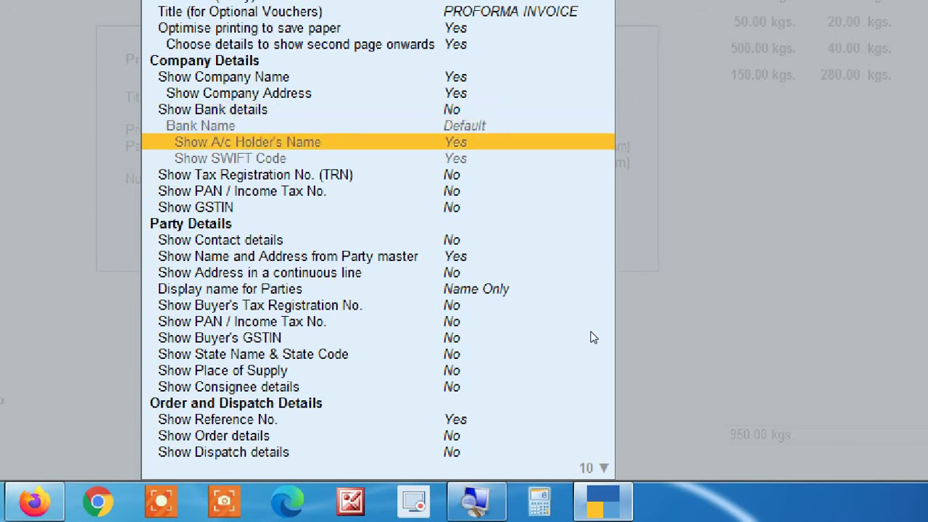
key("Down")
key("Down")
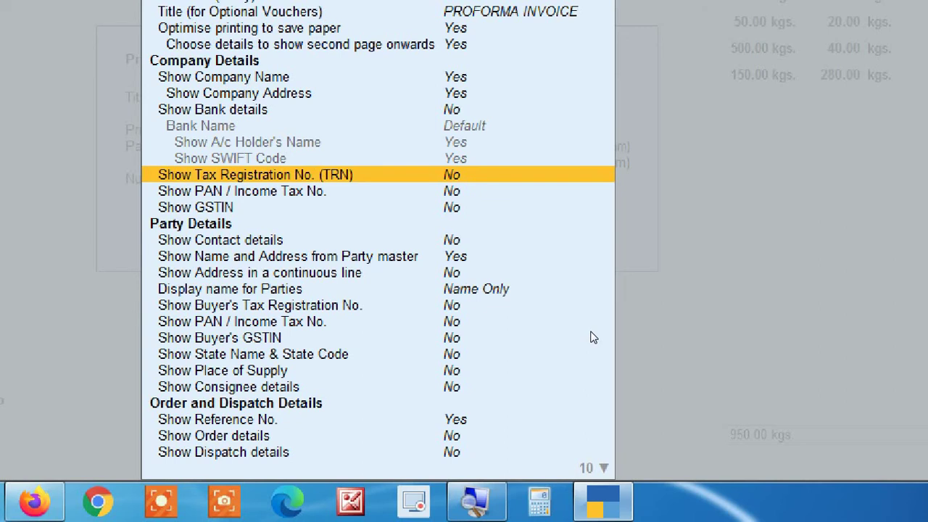
key("Down")
key("Down")
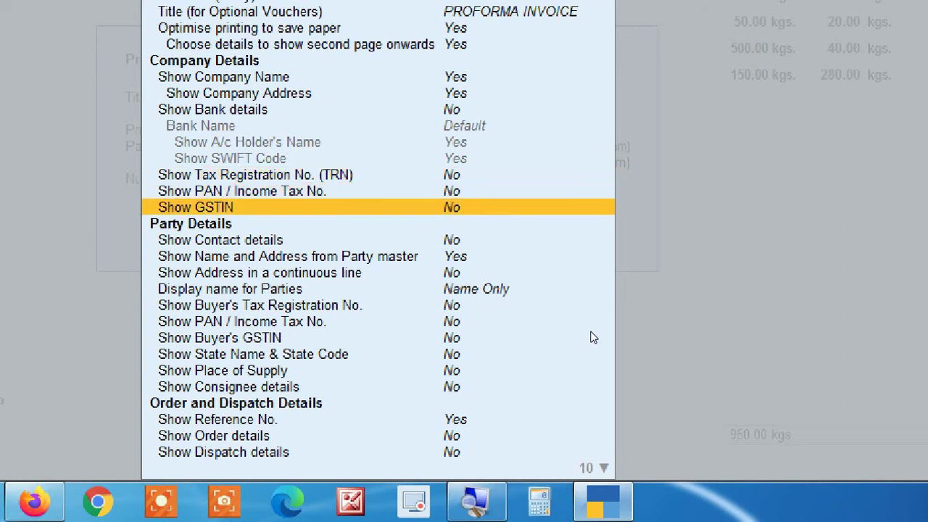
key("y")
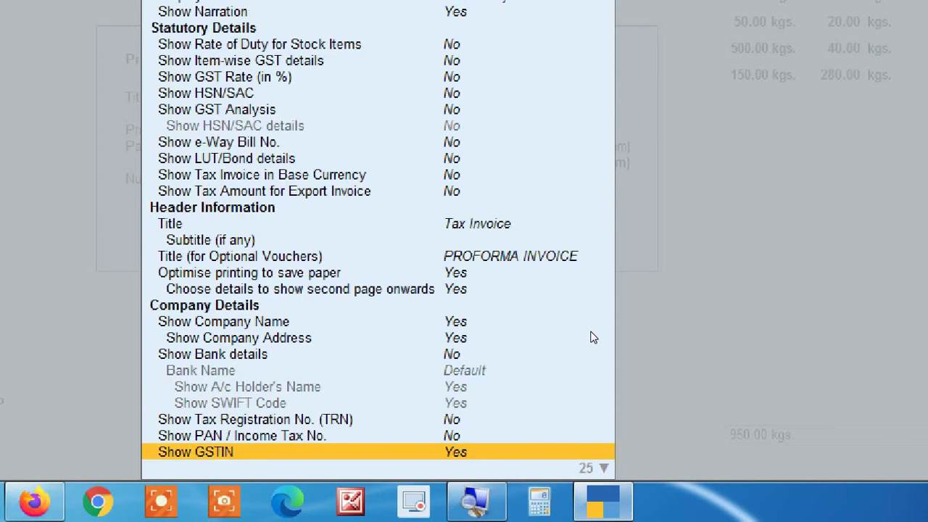
Examine the Company Details and Party Details options in the invoice print configuration.
key("Down")
key("Down")
key("Down")
key("Down")
key("Down")
key("Down")
key("Down")
key("Down")
key("Down")
key("Down")
key("Down")
key("Down")
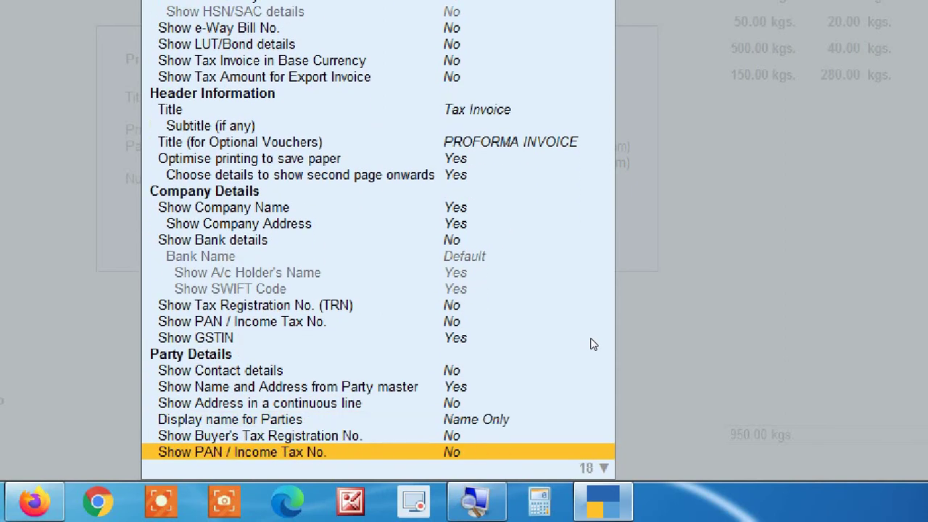
key("Down")
key("Up")
key("Up")
key("Up")
key("Up")
key("Up")
key("Up")
key("Up")
key("Up")
key("Up")
key("Up")
key("Up")
key("Up")
key("Up")
key("Up")
key("Up")
key("Up")
key("Up")
key("Up")
key("Up")
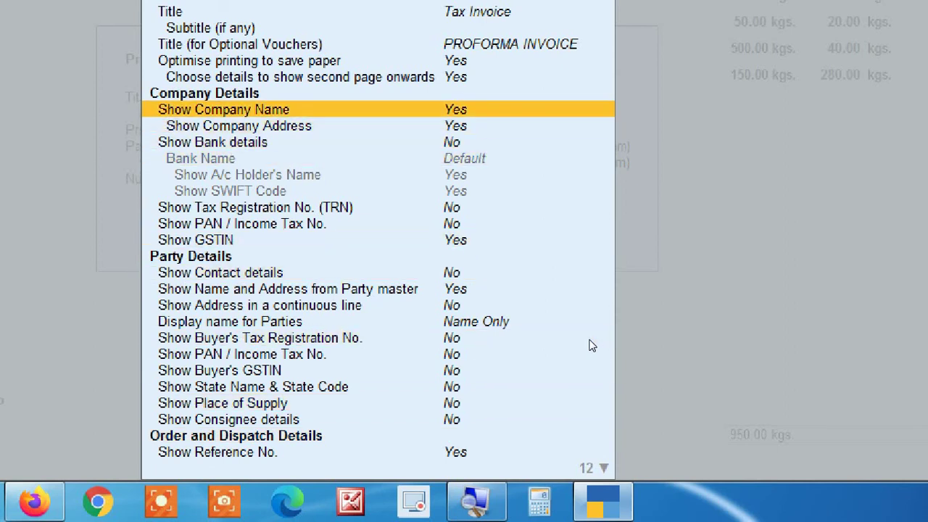
key("Down")
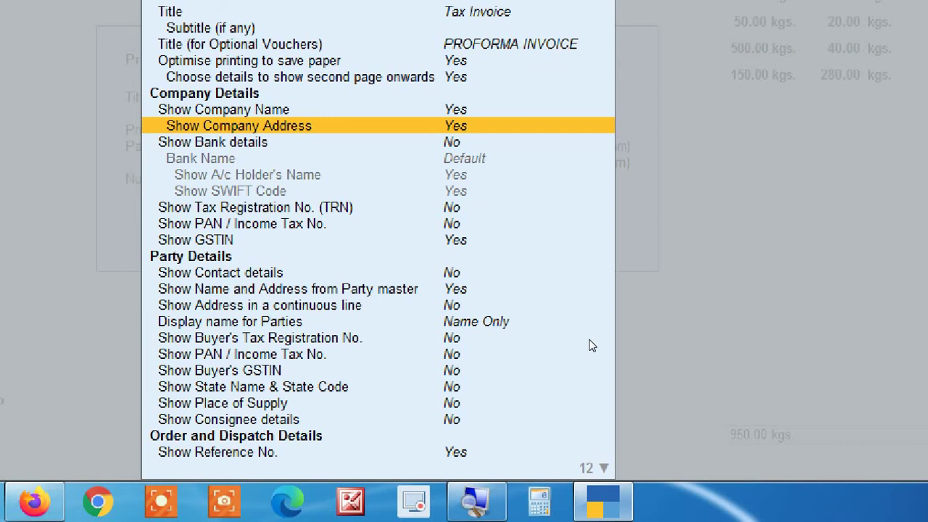
key("Down")
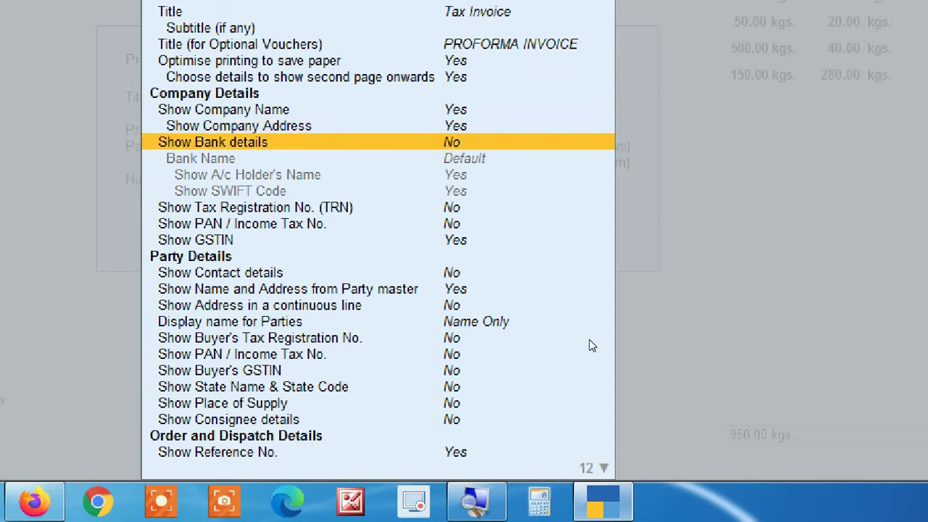
key("Down")
key("Down")
key("Down")
key("Down")
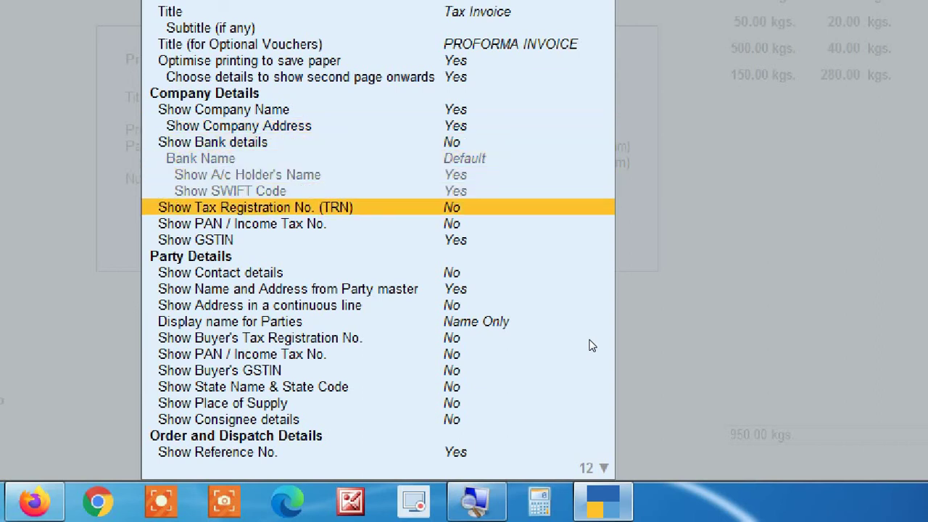
key("Down")
key("Down")
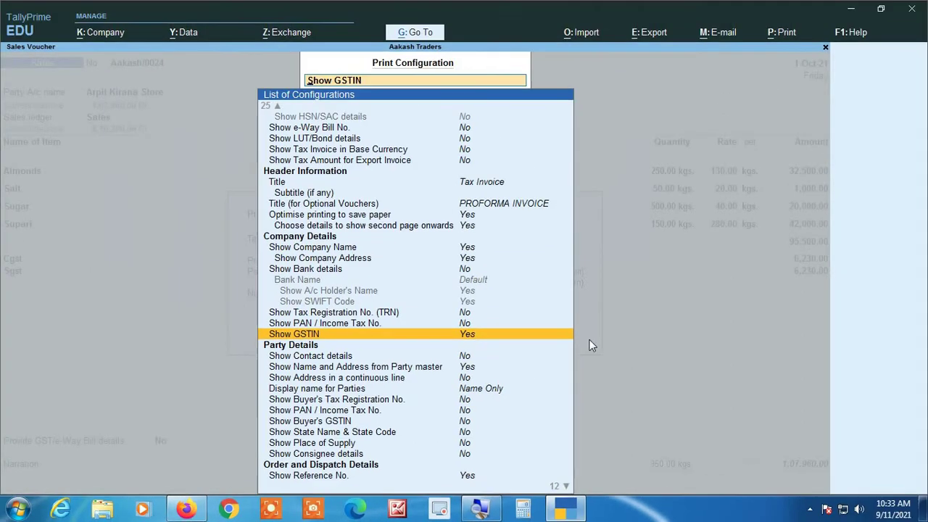
Leave the print configuration and preview the tax invoice to check the printed company and buyer details.
key("Escape")
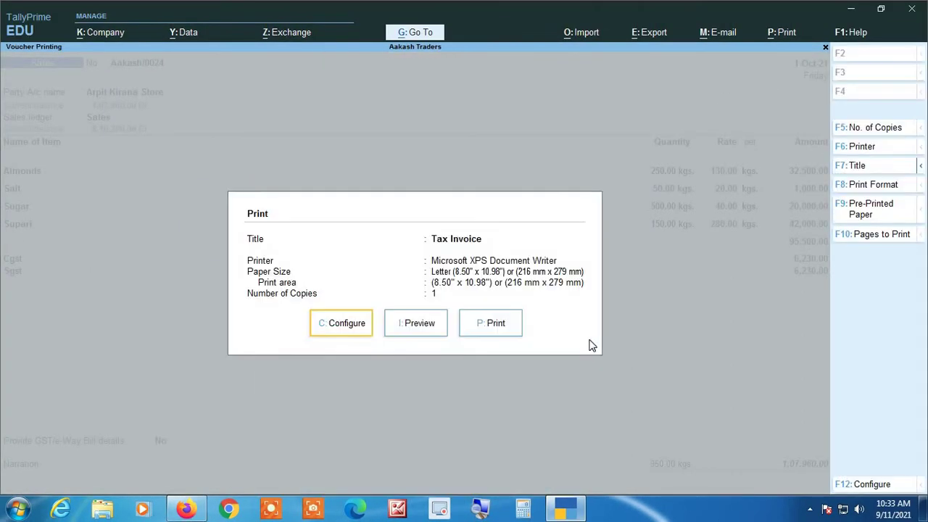
key("Right")
key("Return")
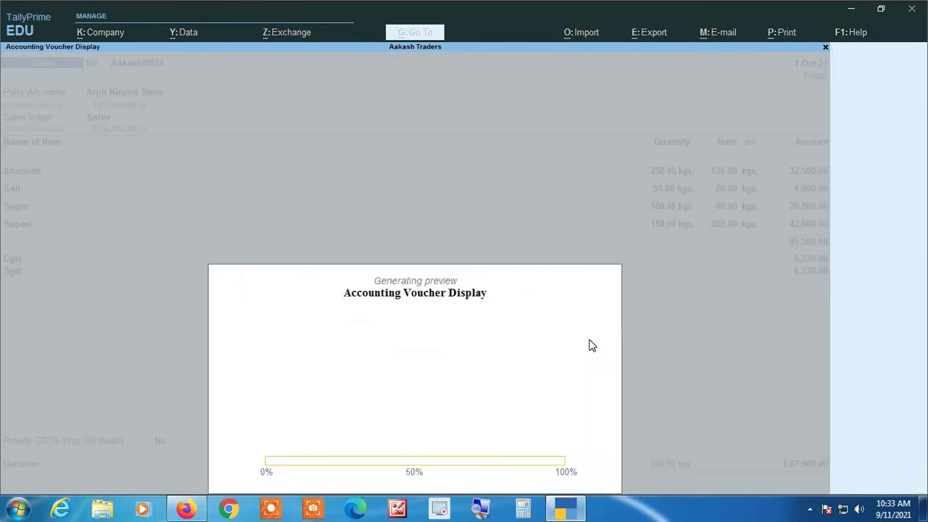
key("Return")
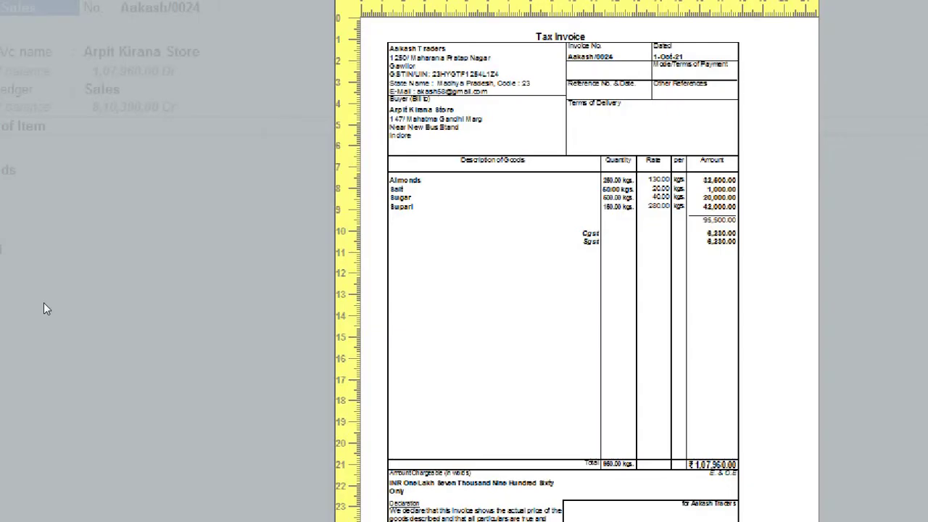
key("Escape")
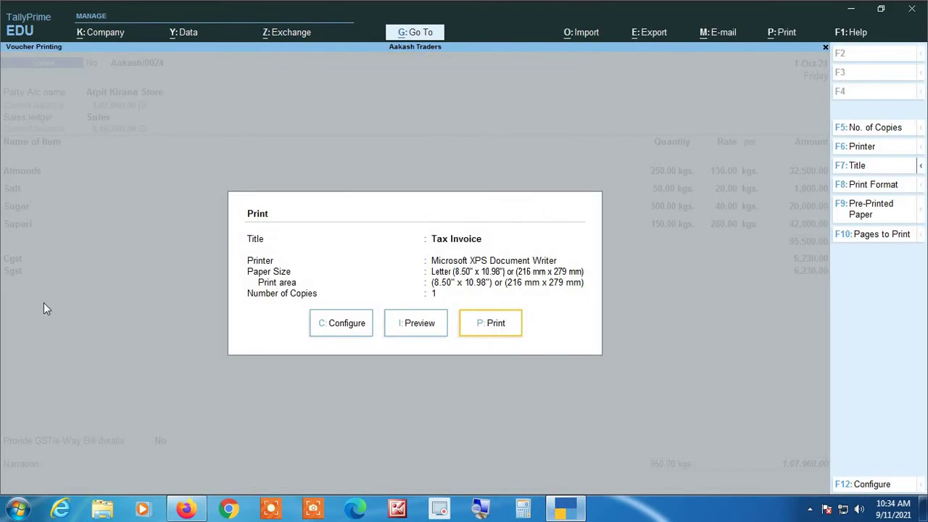
Reopen the tax invoice's print configuration and expand it to show more options.
key("Left")
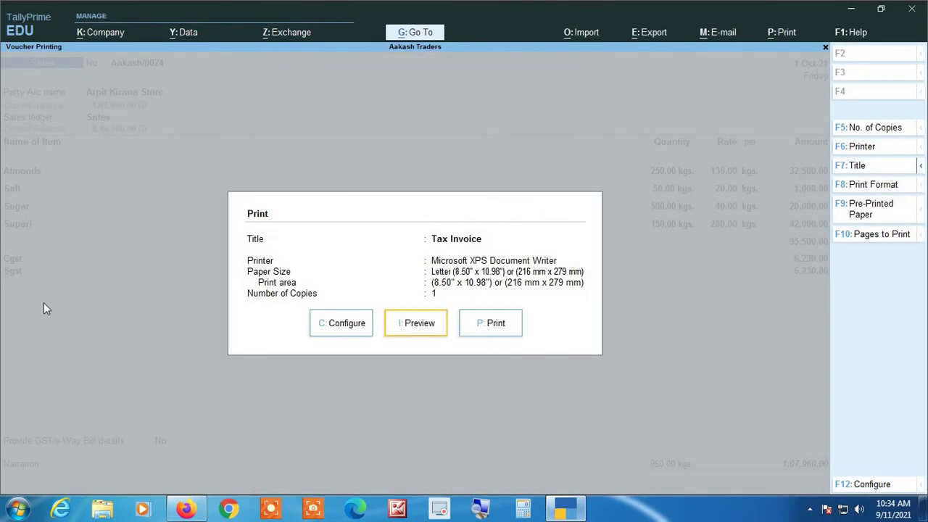
key("Left")
key("Return")
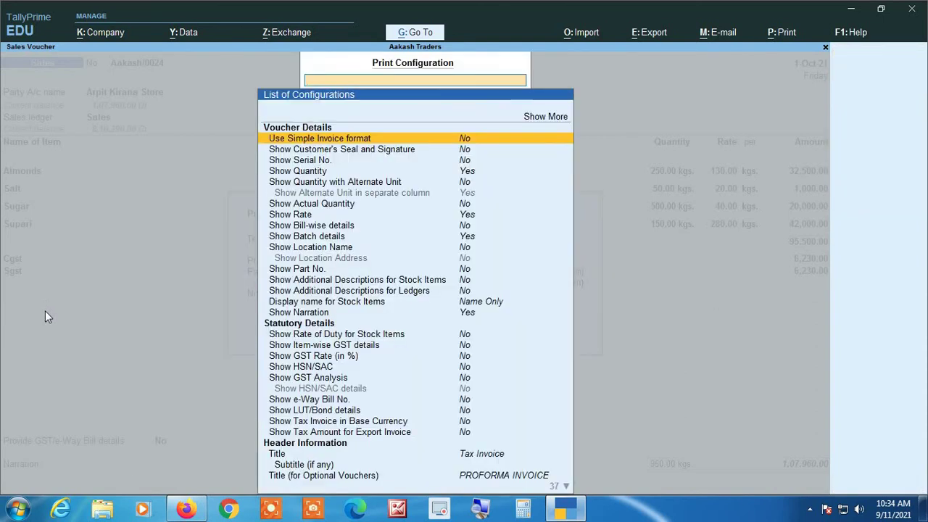
left_click(478, 510)
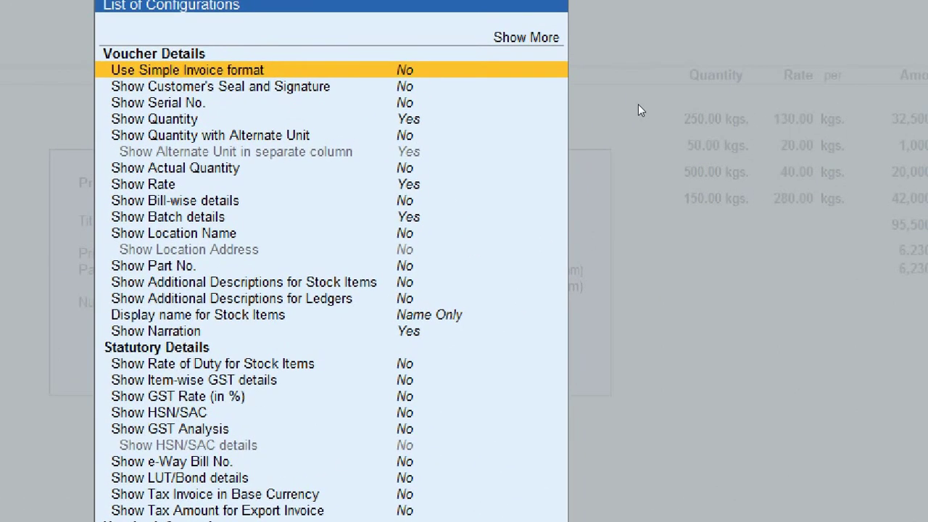
key("Up")
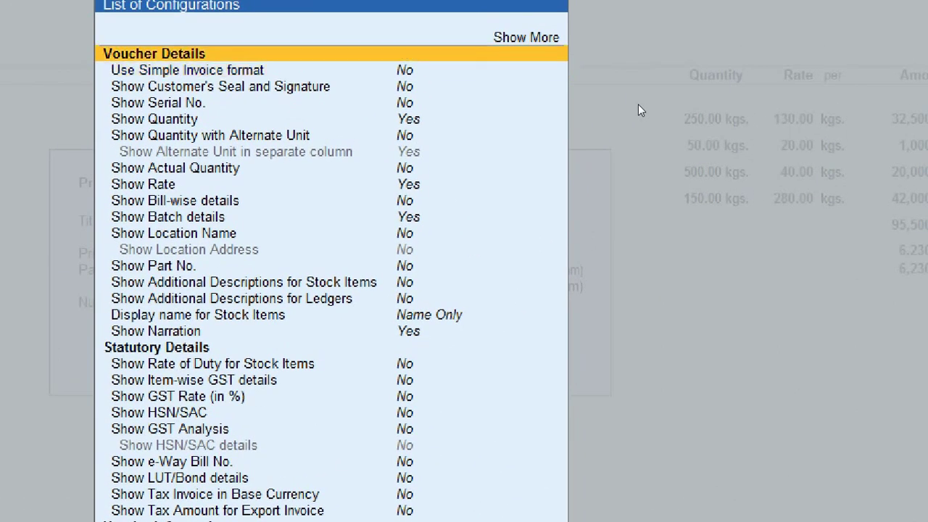
key("Return")
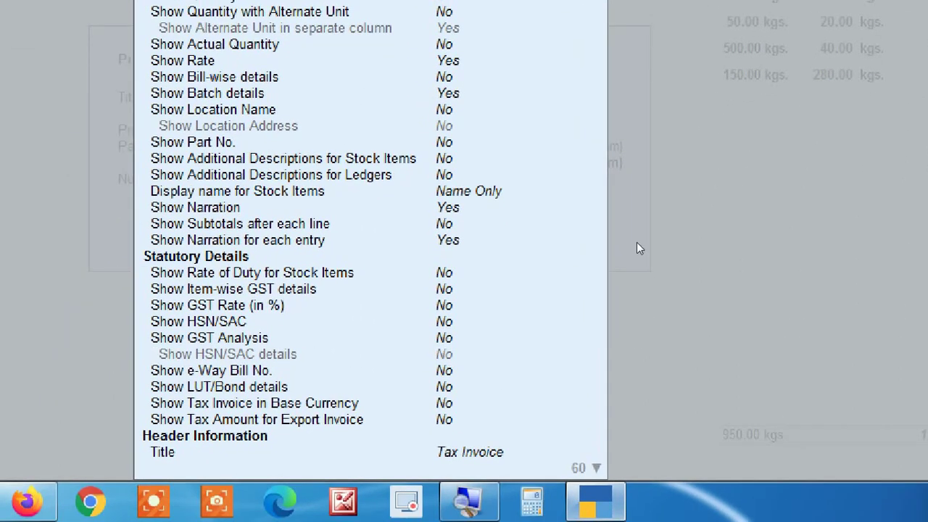
Set Show Phone No. to Yes under Company Details in the expanded invoice print configuration.
key("Down")
key("Down")
key("Down")
key("Down")
key("Down")
key("Down")
key("Down")
key("Down")
key("Down")
key("Down")
key("Down")
key("Down")
key("Down")
key("Down")
key("Down")
key("Down")
key("Down")
key("Down")
key("Down")
key("Down")
key("Down")
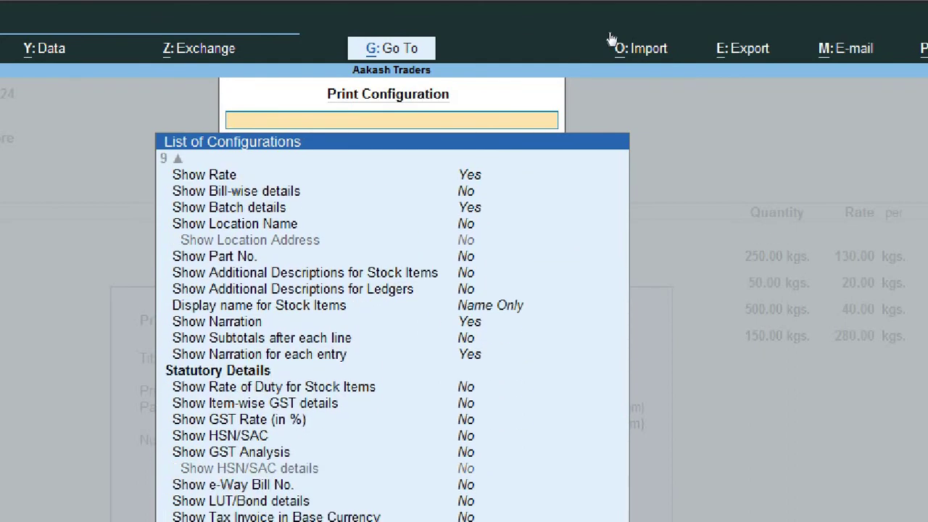
key("Down")
key("Down")
key("Down")
key("Down")
key("Down")
key("Down")
key("Down")
key("Down")
key("Down")
key("Down")
key("Down")
key("Down")
key("Down")
key("Down")
key("Down")
key("Down")
key("Down")
key("Down")
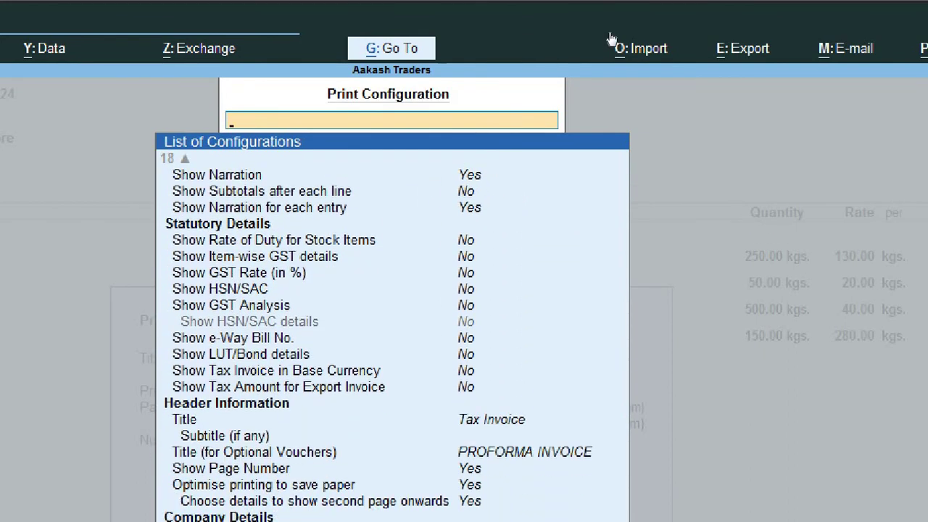
key("Down")
key("Down")
key("Down")
key("Down")
key("Down")
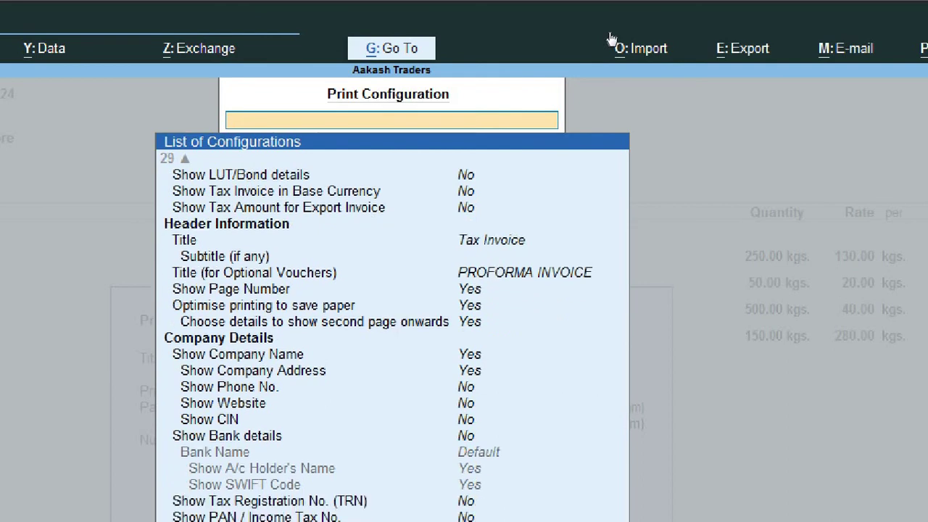
key("Down")
key("Down")
key("Down")
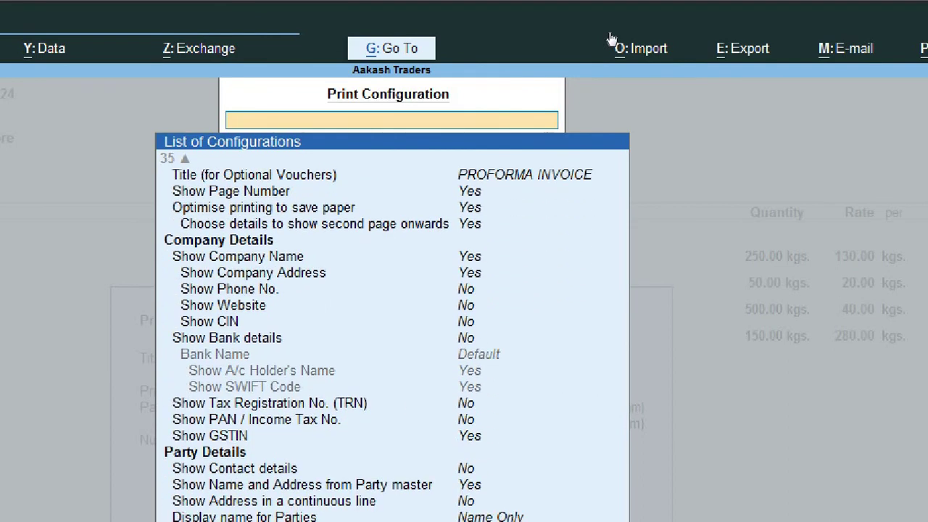
key("Down")
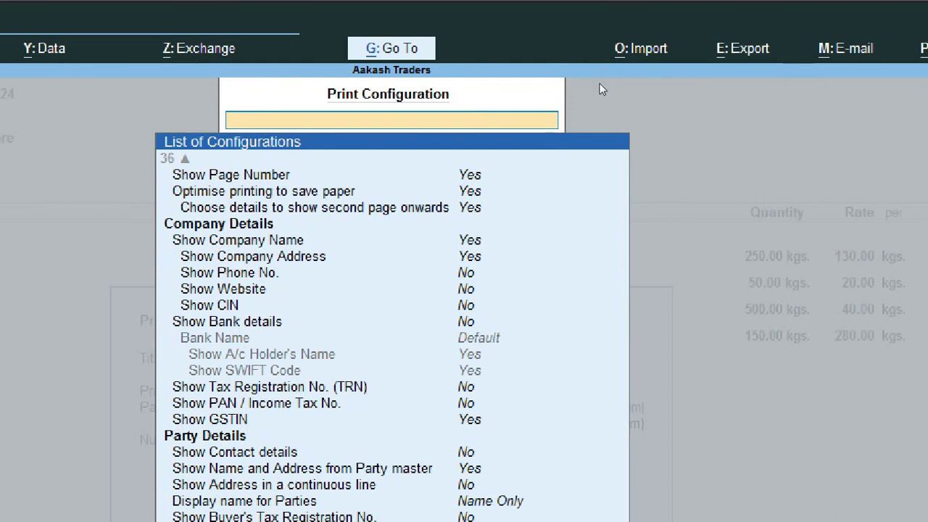
key("Down")
key("Down")
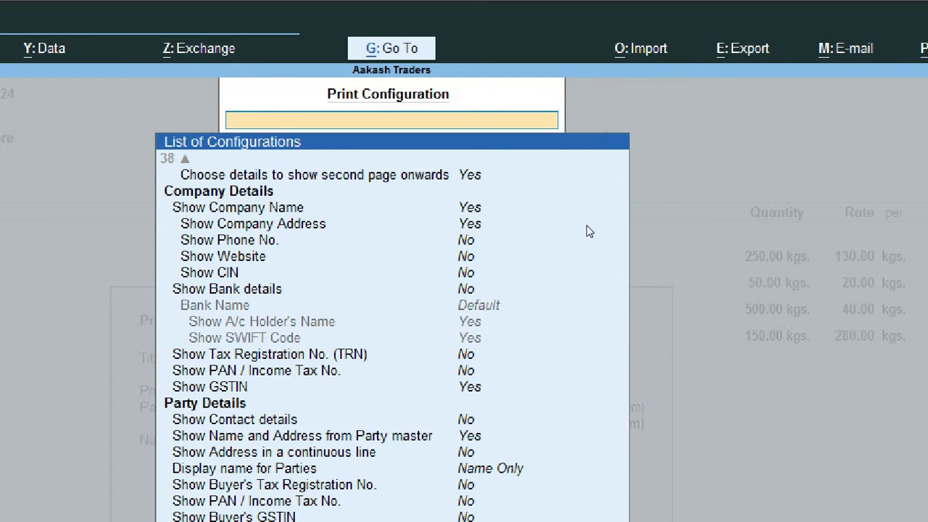
key("Up")
key("Up")
key("Up")
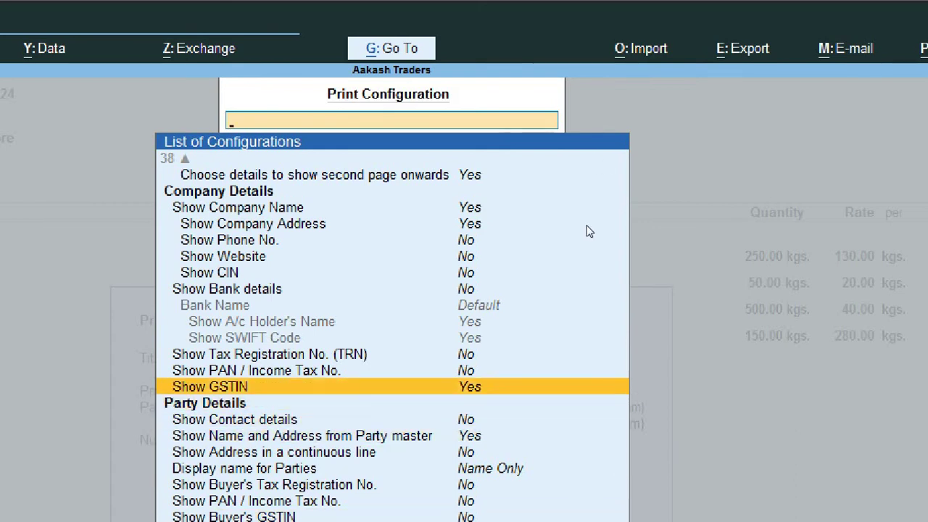
key("Up")
key("Up")
key("Up")
key("Up")
key("Up")
key("Up")
key("Up")
key("Up")
key("Up")
key("Up")
key("Up")
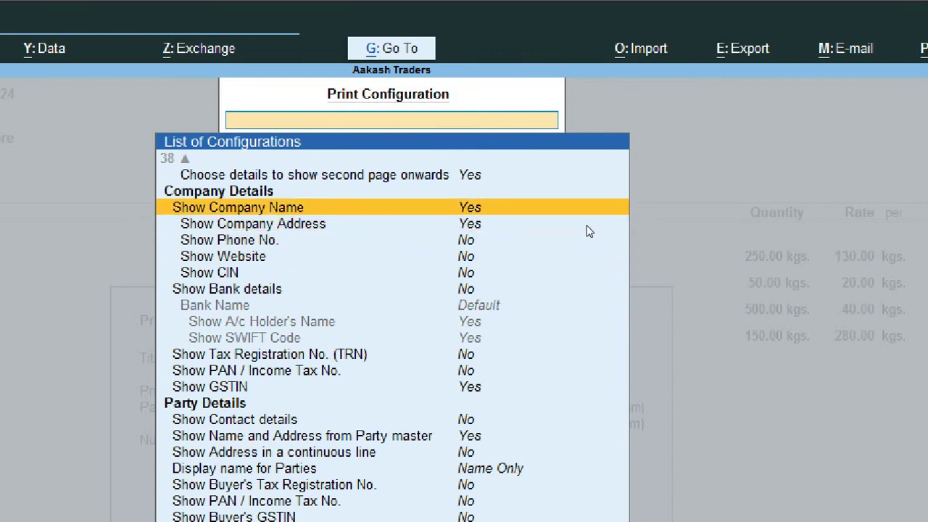
key("Down")
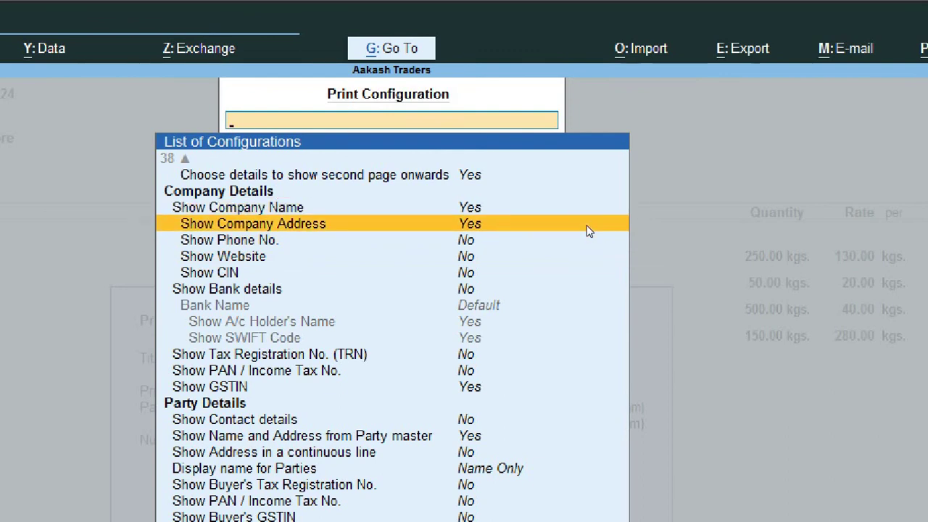
key("Down")
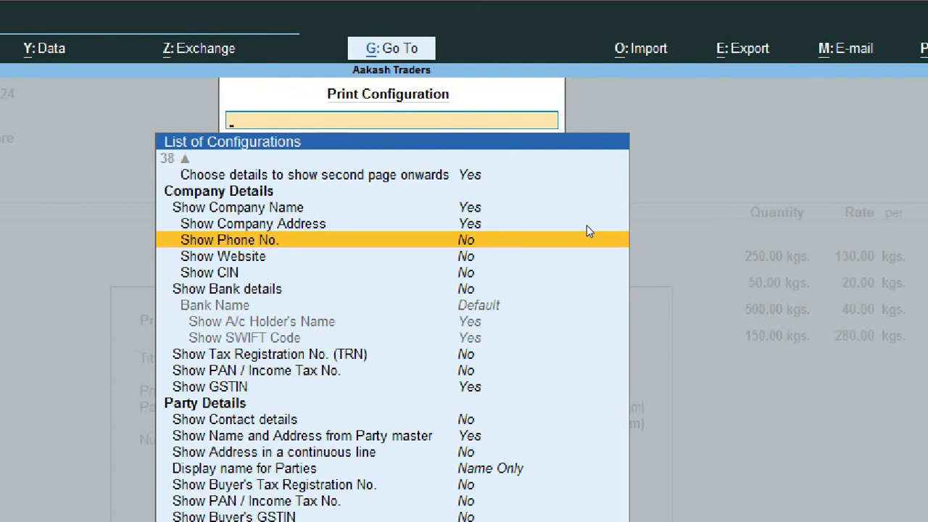
key("Return")
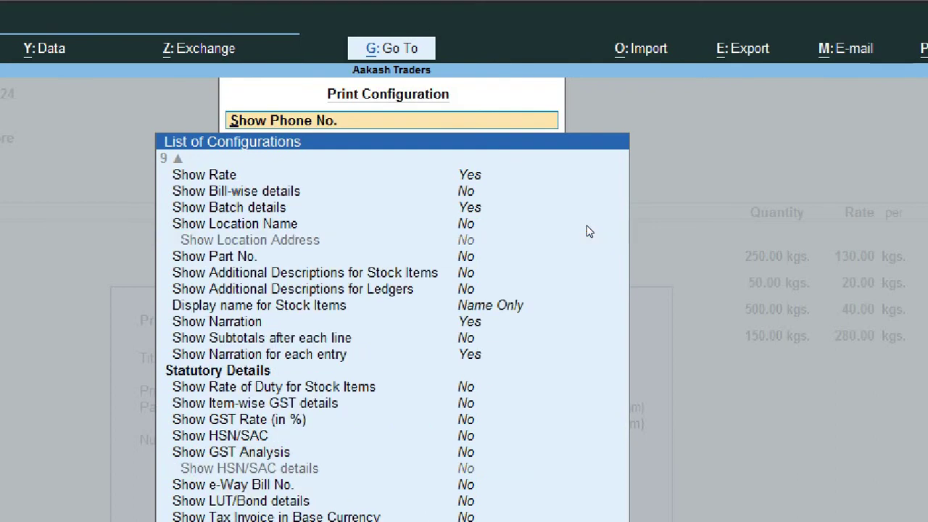
scroll(576, 277, "down", 7)
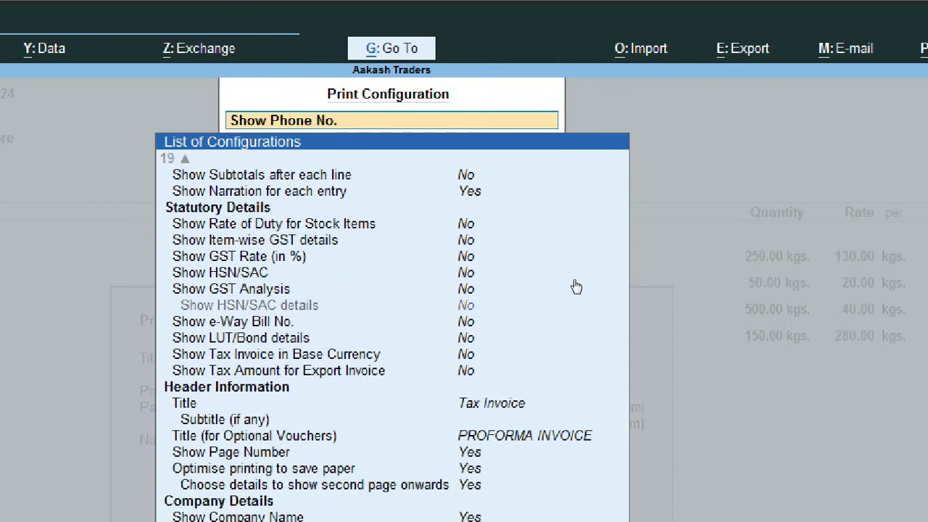
scroll(574, 282, "down", 5)
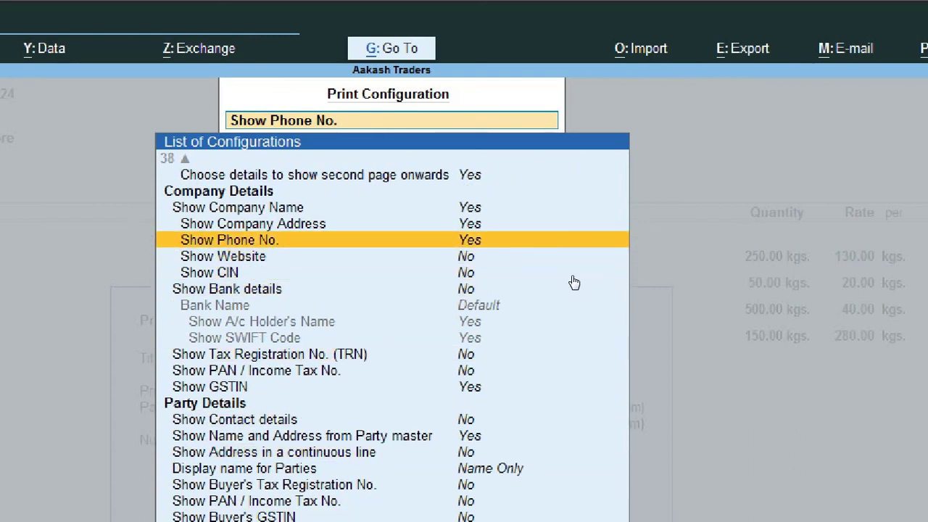
Review the website, CIN, bank, tax registration, PAN and GSTIN options under Company Details, through to the party's contact details option.
key("Down")
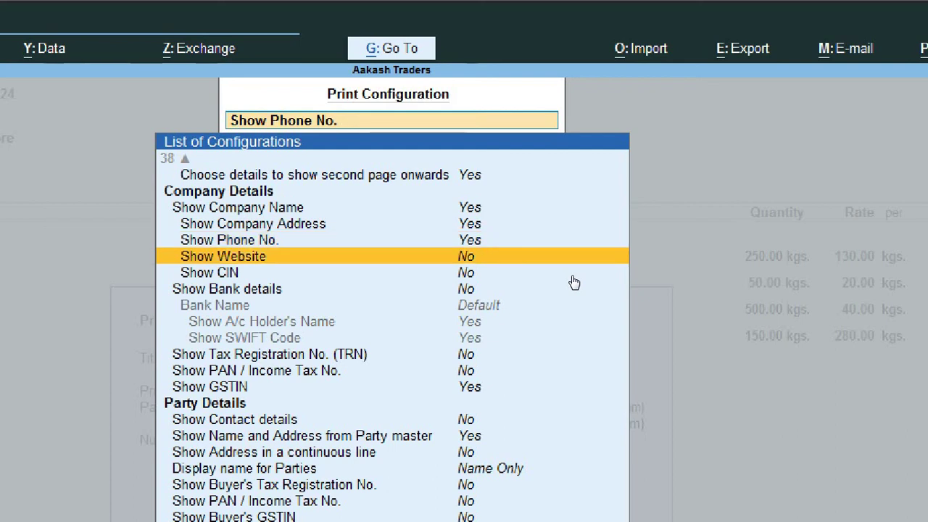
key("Down")
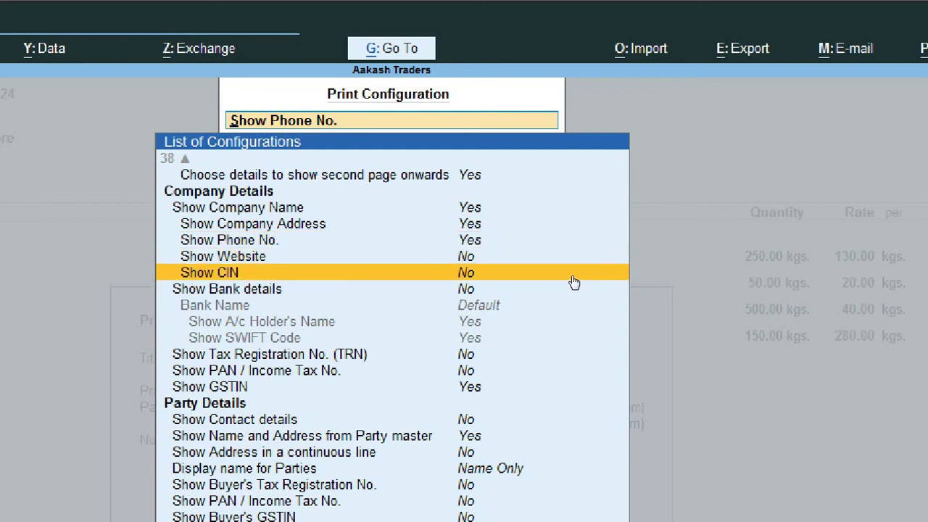
key("Up")
key("Up")
key("Up")
key("Up")
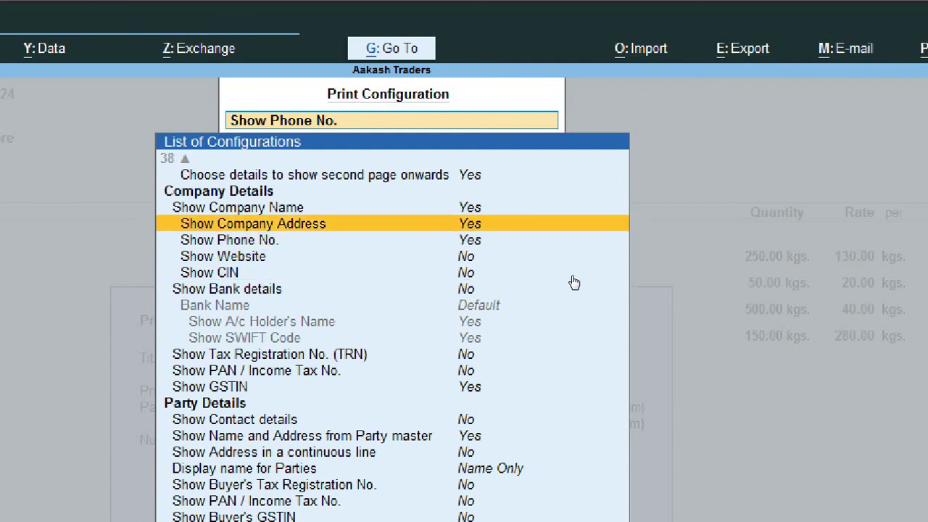
key("Down")
key("Down")
key("Down")
key("Down")
key("Down")
key("Down")
key("Down")
key("Down")
key("Down")
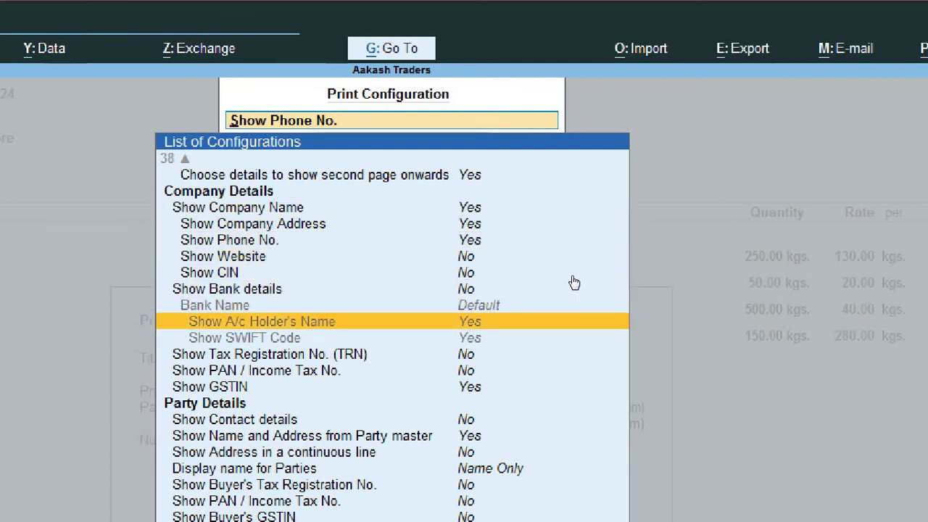
key("Down")
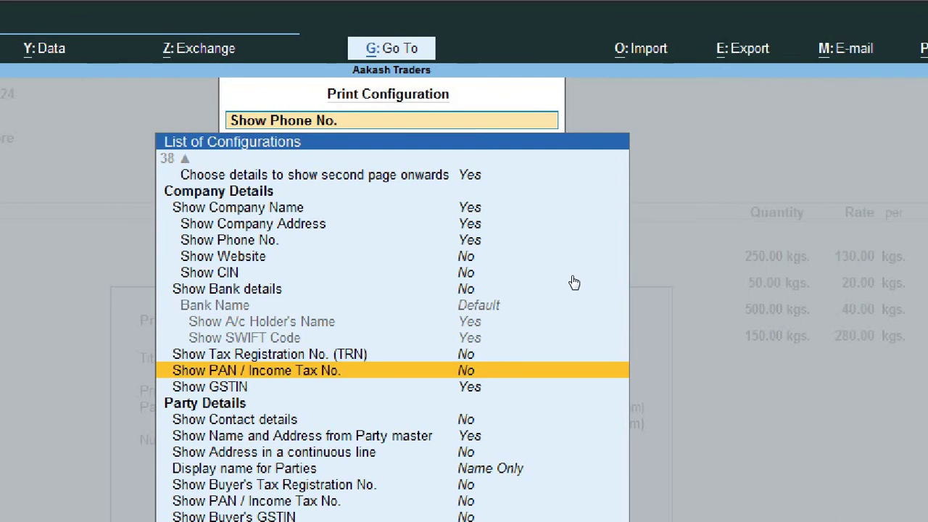
key("Down")
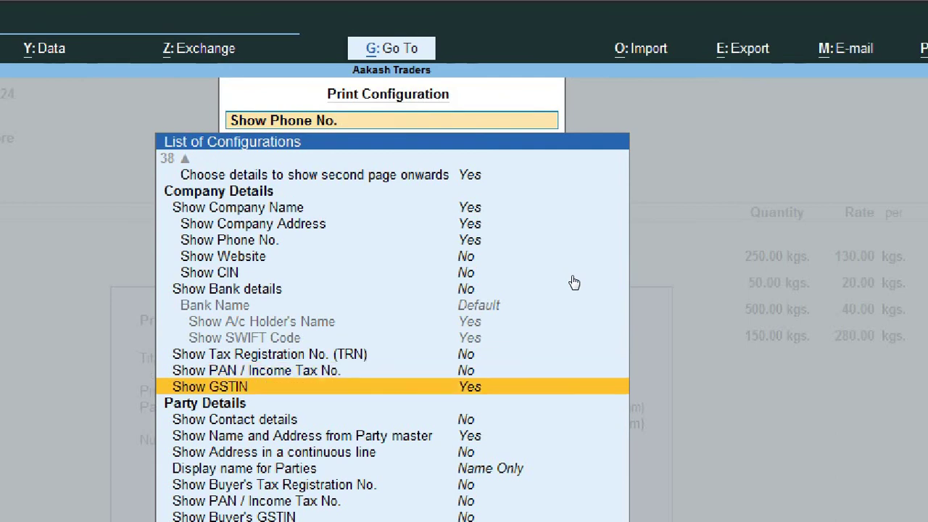
key("Down")
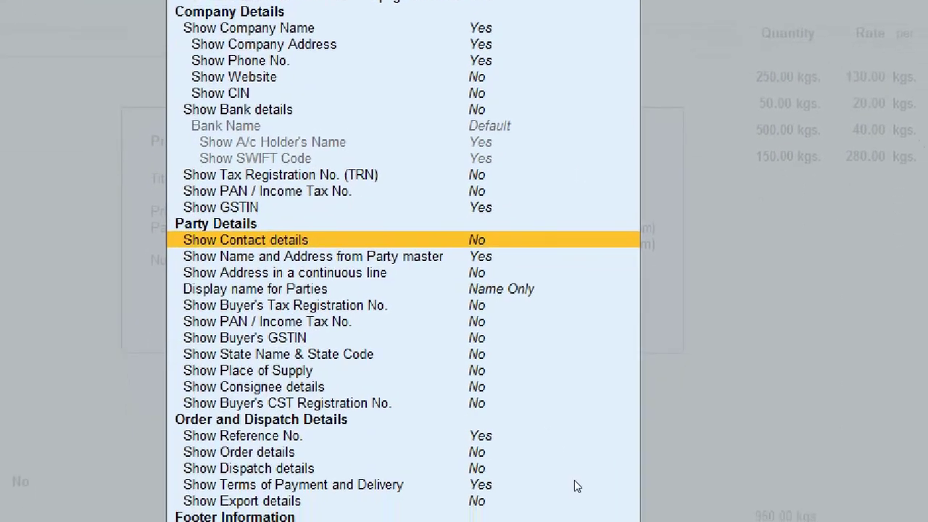
Set Show Contact details and Show Address in a continuous line to Yes under Party Details.
mouse_move(613, 513)
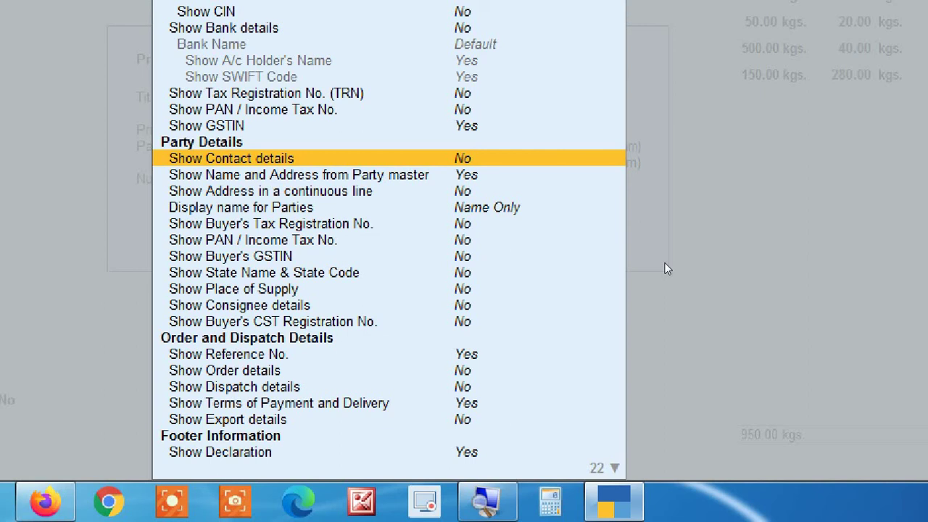
key("y")
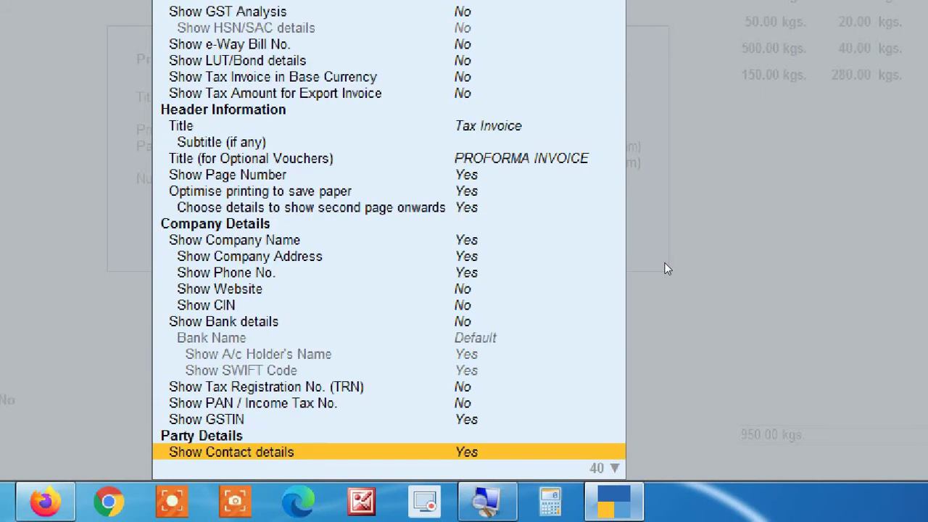
key("Down")
key("Down")
key("Down")
key("Down")
key("Down")
key("Down")
key("Down")
key("Down")
key("Down")
key("Down")
key("Down")
key("Down")
key("Down")
key("Down")
key("Down")
key("Down")
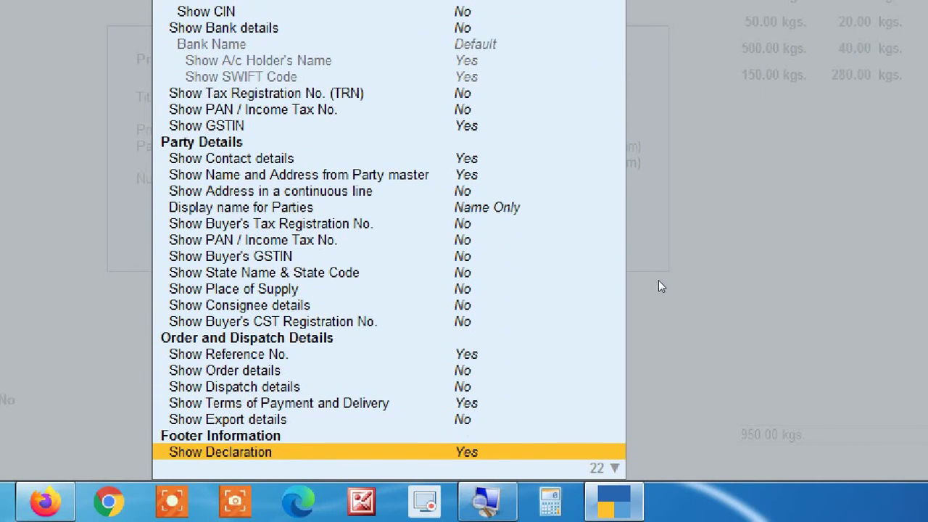
key("Down")
key("Up")
key("Up")
key("Up")
key("Up")
key("Up")
key("Up")
key("Up")
key("Up")
key("Up")
key("Up")
key("Up")
key("Up")
key("Up")
key("Up")
key("Up")
key("Up")
key("Up")
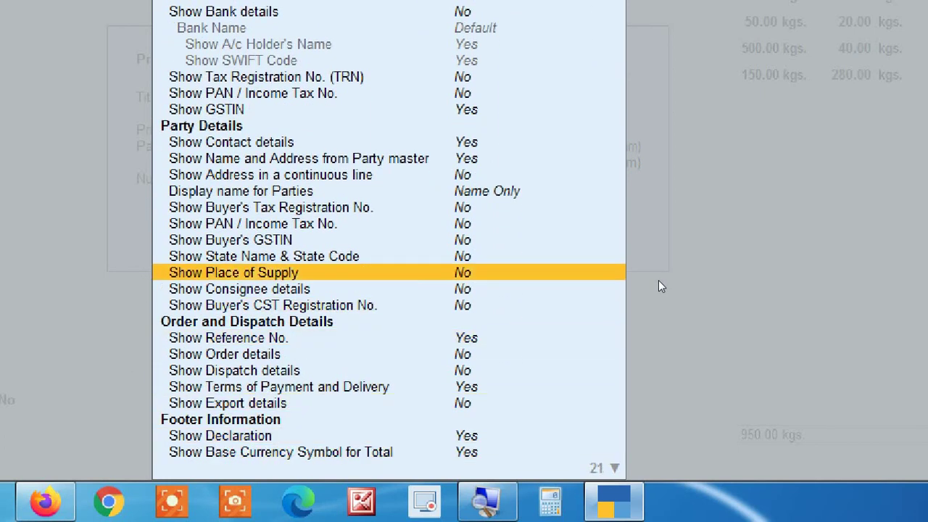
key("Down")
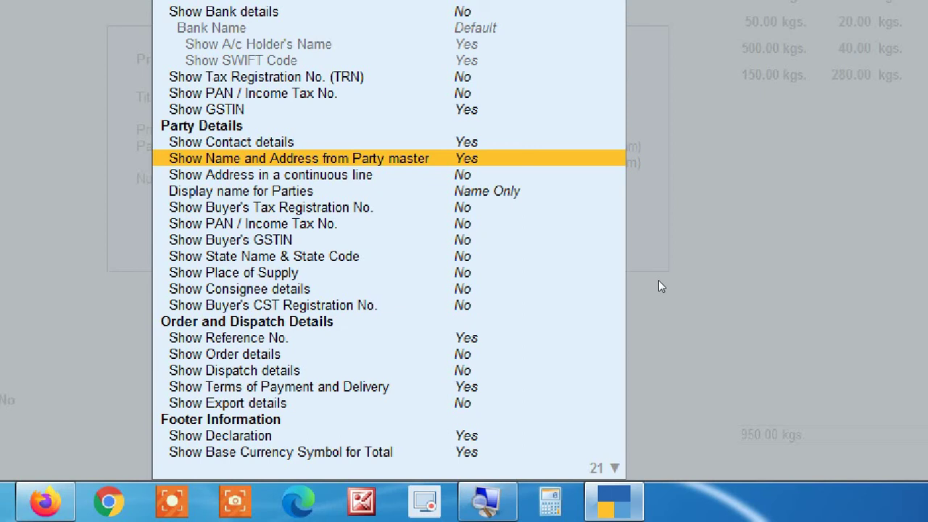
key("Down")
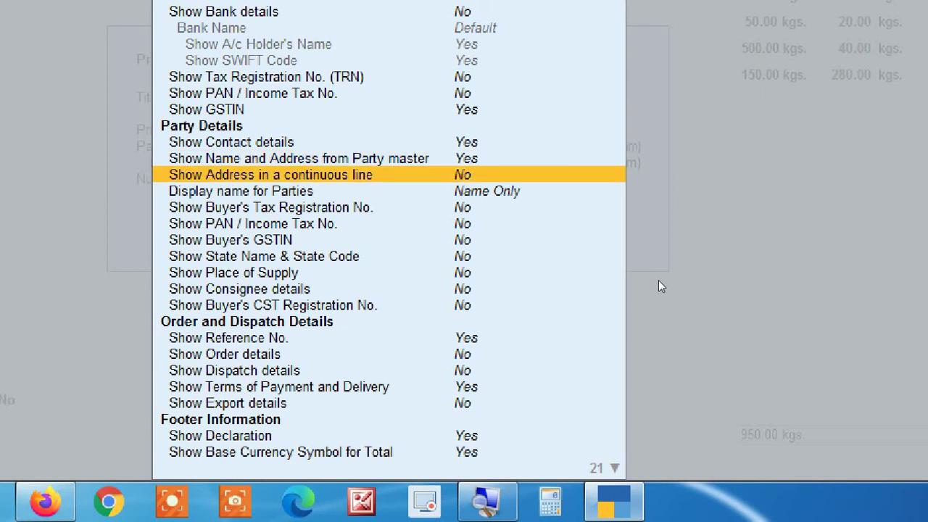
key("Up")
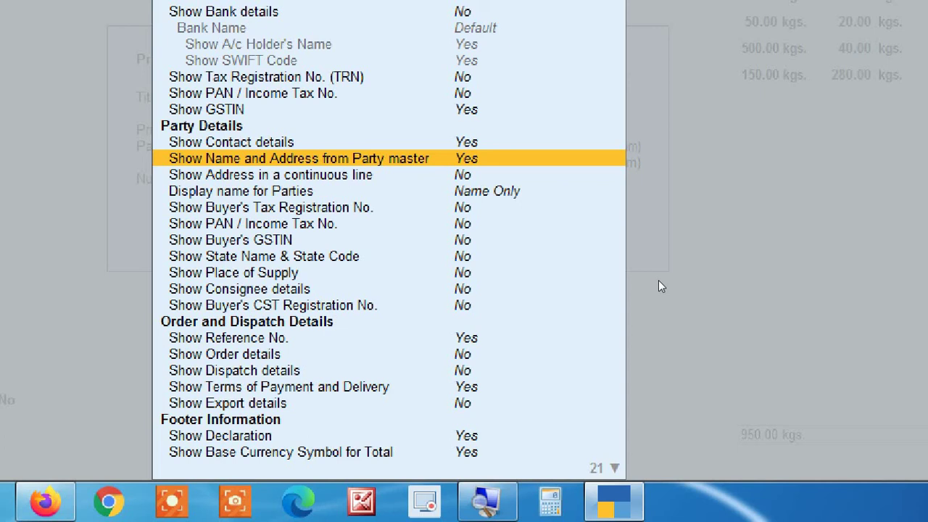
key("Down")
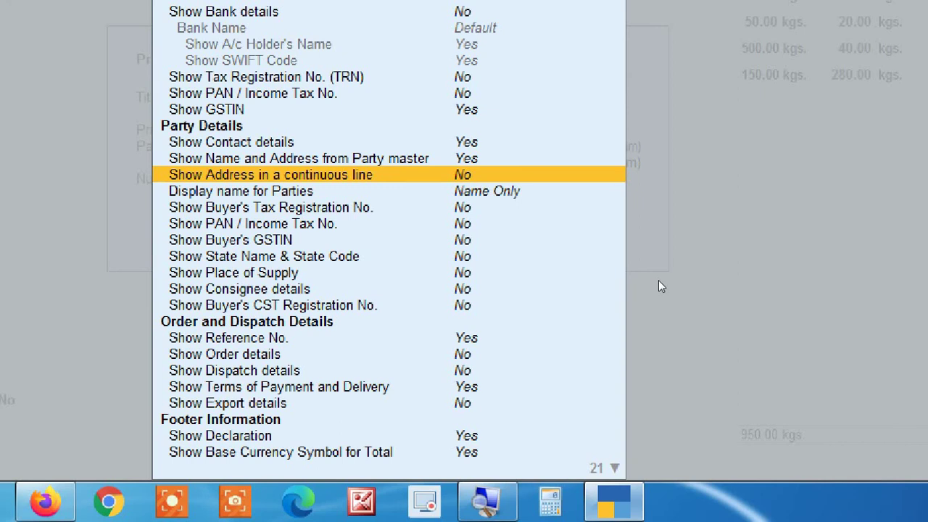
key("y")
Set the party's Show PAN / Income Tax No. option to Yes under Party Details.
key("Down")
key("Down")
key("Down")
key("Down")
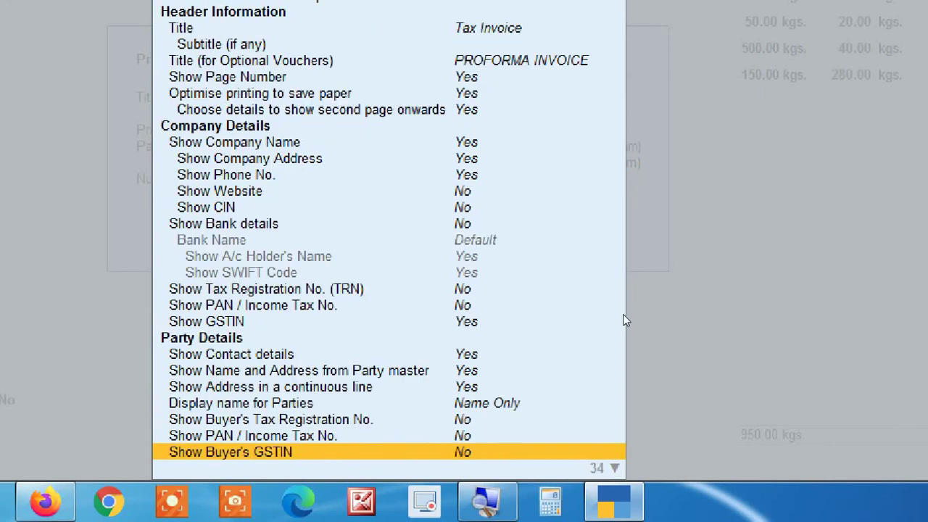
key("Down")
key("Down")
key("Down")
key("Down")
key("Down")
key("Down")
key("Down")
key("Down")
key("Down")
key("Down")
key("Down")
key("Down")
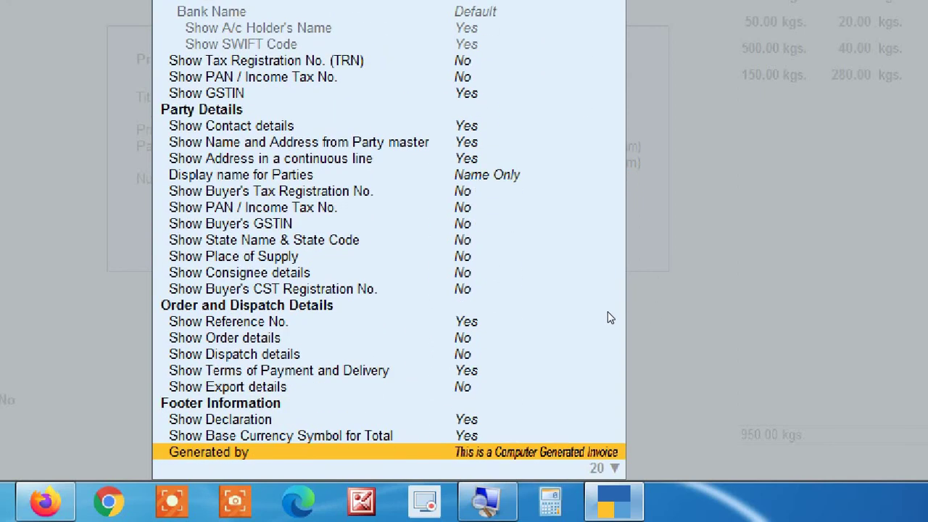
key("Up")
key("Up")
key("Up")
key("Up")
key("Up")
key("Up")
key("Up")
key("Up")
key("Up")
key("Up")
key("Up")
key("Up")
key("Up")
key("Up")
key("Up")
key("Up")
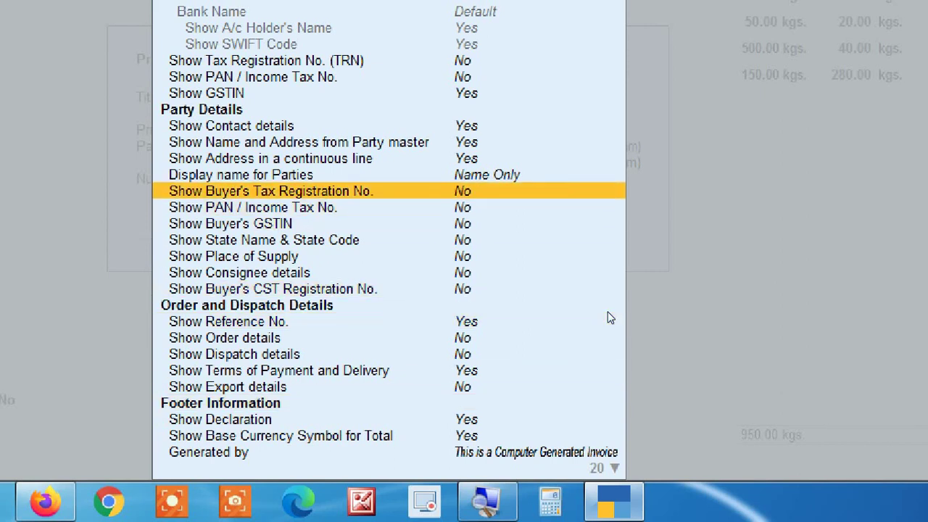
key("Down")
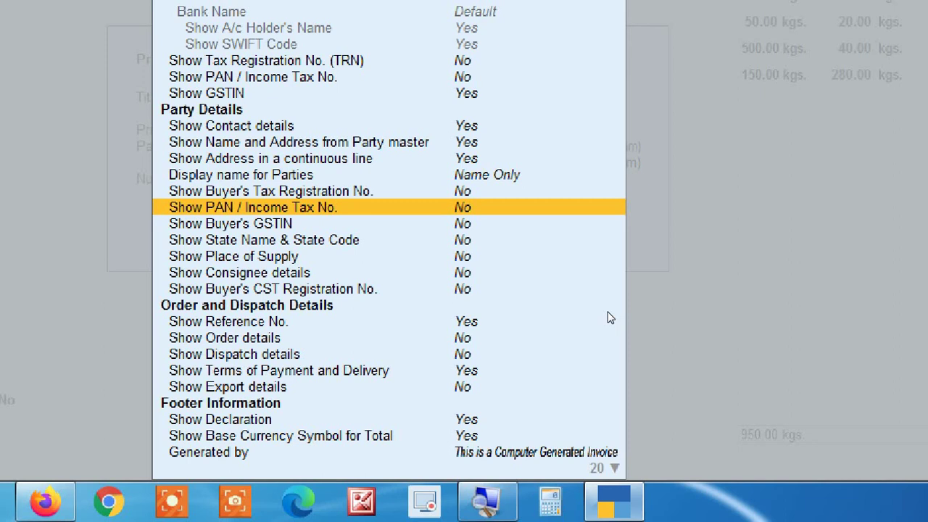
key("y")
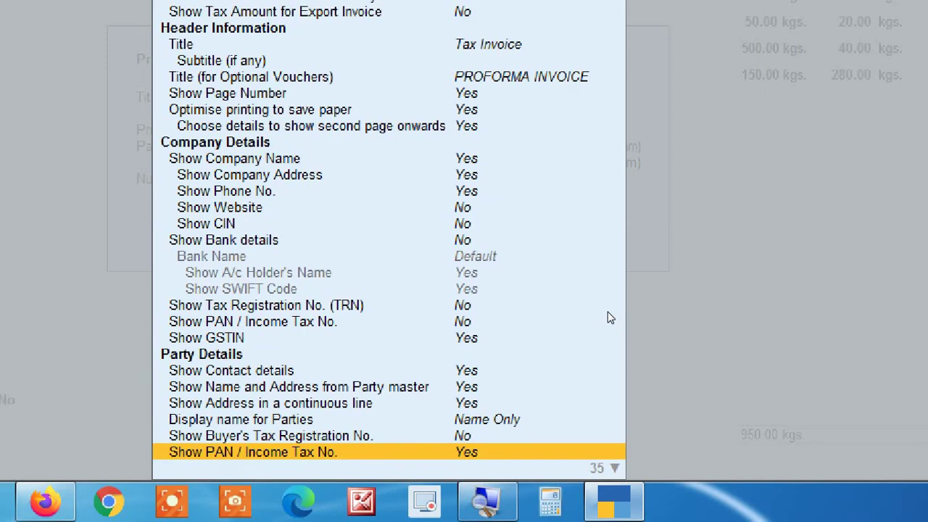
Set Show Buyer's GSTIN to Yes under Party Details in the invoice print configuration.
key("Down")
key("Down")
key("Down")
key("Down")
key("Down")
key("Down")
key("Down")
key("Down")
key("Down")
key("Down")
key("Down")
key("Down")
key("Down")
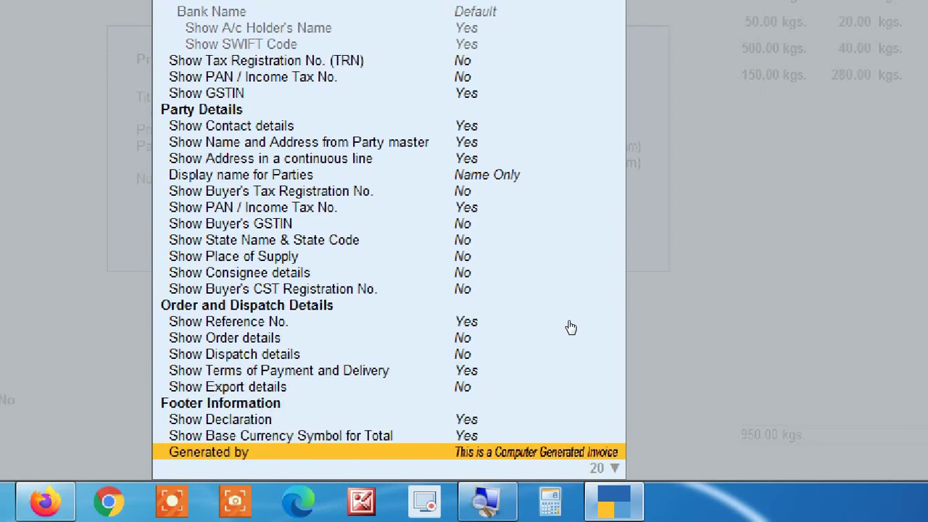
key("Up")
key("Up")
key("Up")
key("Up")
key("Up")
key("Up")
key("Up")
key("Up")
key("Up")
key("Up")
key("Up")
key("Up")
key("Up")
key("Up")
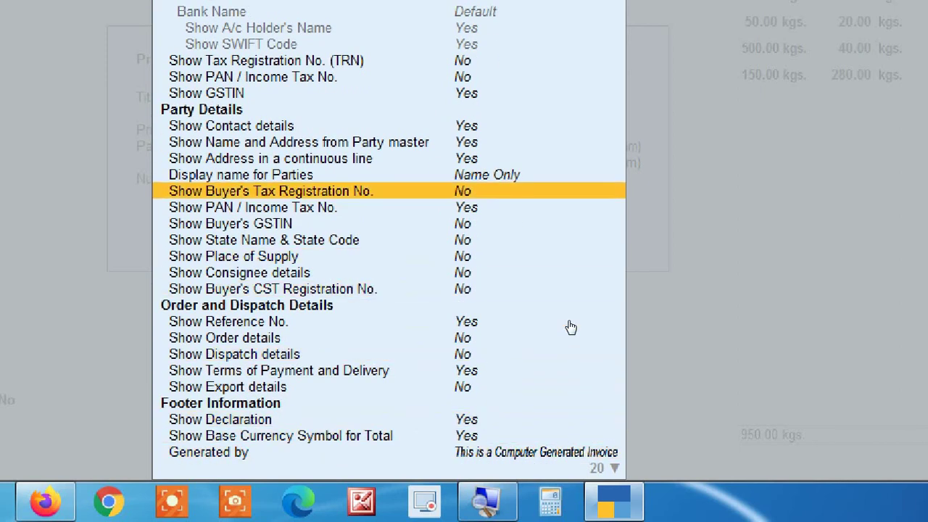
key("Down")
key("Down")
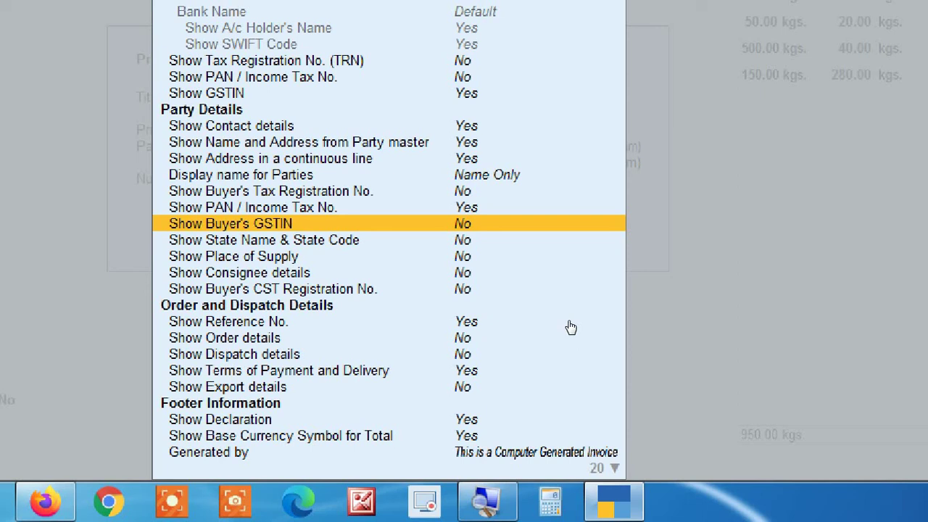
key("y")
Review the order and dispatch, footer and printer settings options, and go back over the Company Details and Party Details options.
key("Down")
key("Down")
key("Down")
key("Down")
key("Down")
key("Down")
key("Down")
key("Down")
key("Down")
key("Down")
key("Down")
key("Down")
key("Down")
key("Down")
key("Down")
key("Down")
key("Down")
key("Down")
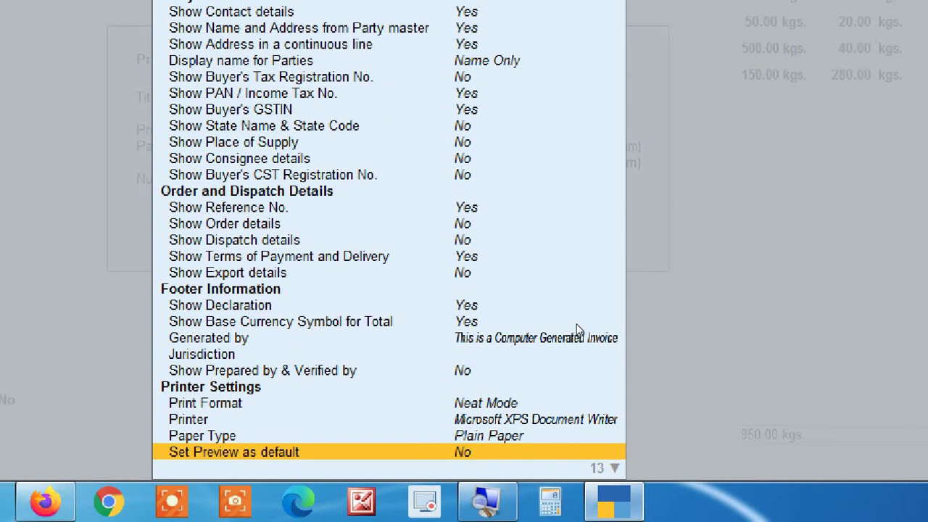
key("Up")
key("Up")
key("Up")
key("Up")
key("Up")
key("Up")
key("Up")
key("Up")
key("Up")
key("Up")
key("Up")
key("Up")
key("Up")
key("Up")
key("Up")
key("Up")
key("Up")
key("Up")
key("Up")
key("Up")
key("Up")
key("Up")
key("Up")
key("Up")
key("Up")
key("Up")
key("Up")
key("Up")
key("Up")
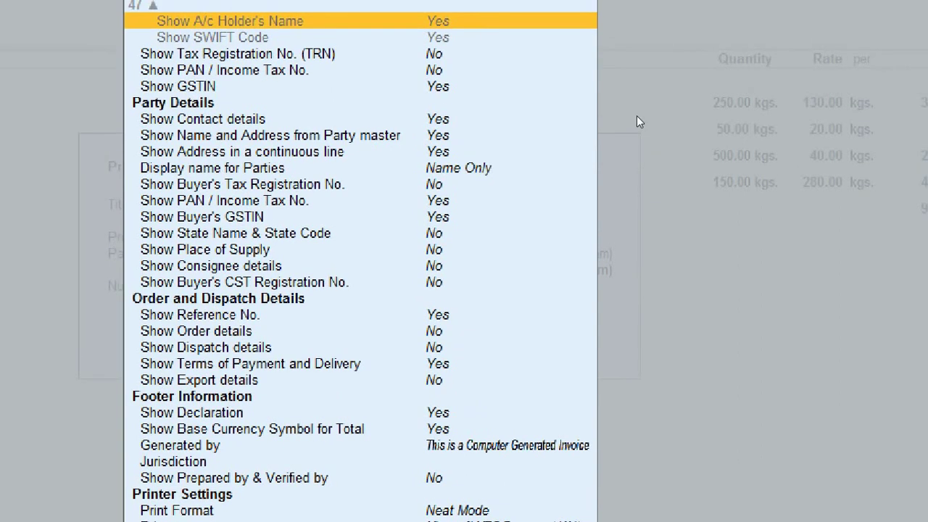
key("Down")
key("Down")
key("Down")
key("Down")
key("Down")
key("Down")
key("Down")
key("Down")
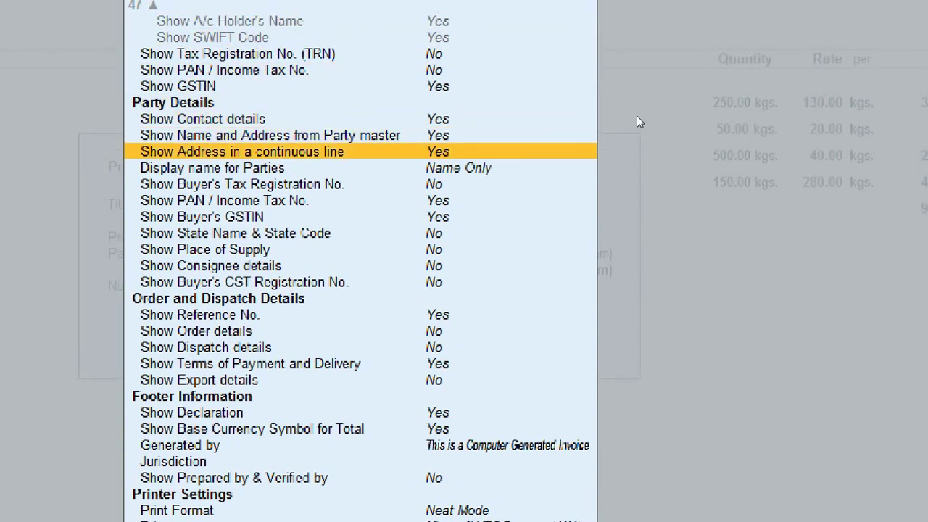
Set Show State Name & State Code to Yes under Party Details in the invoice print configuration.
key("Down")
key("Down")
key("Down")
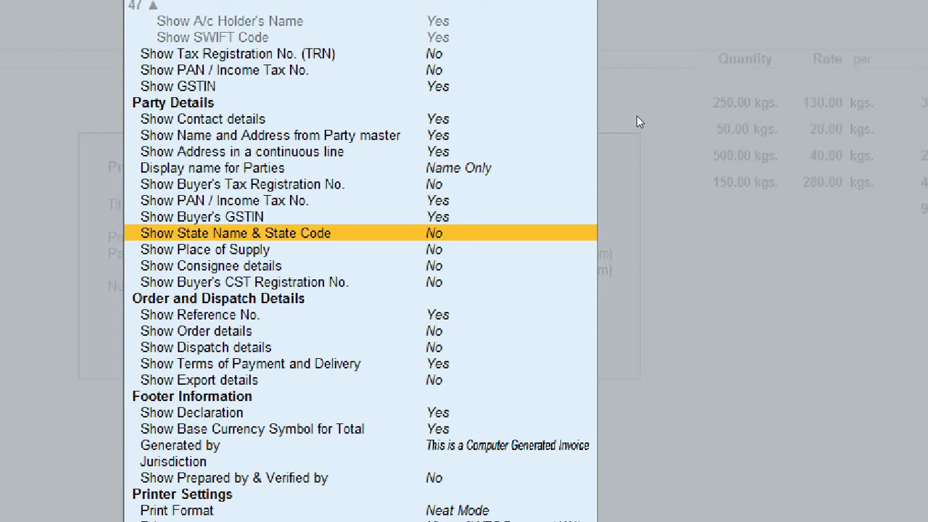
scroll(637, 115, "up", 5)
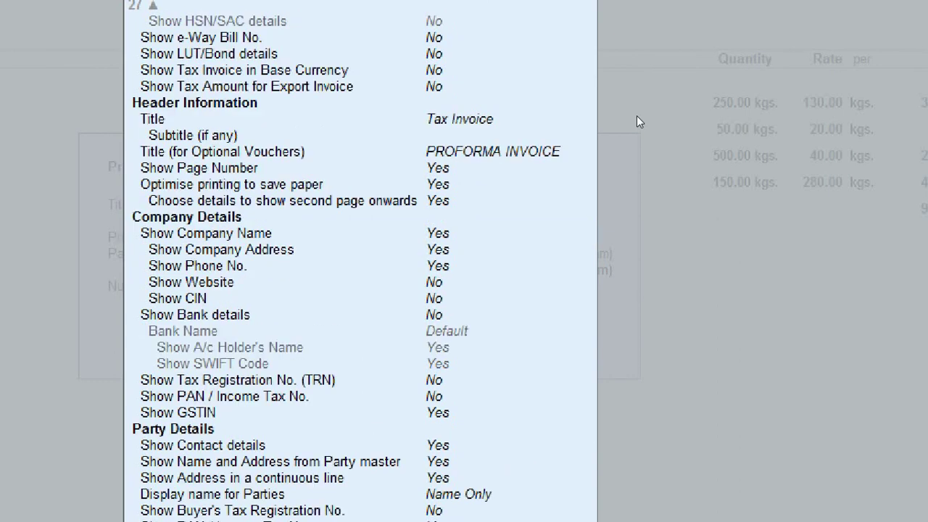
scroll(606, 173, "down", 5)
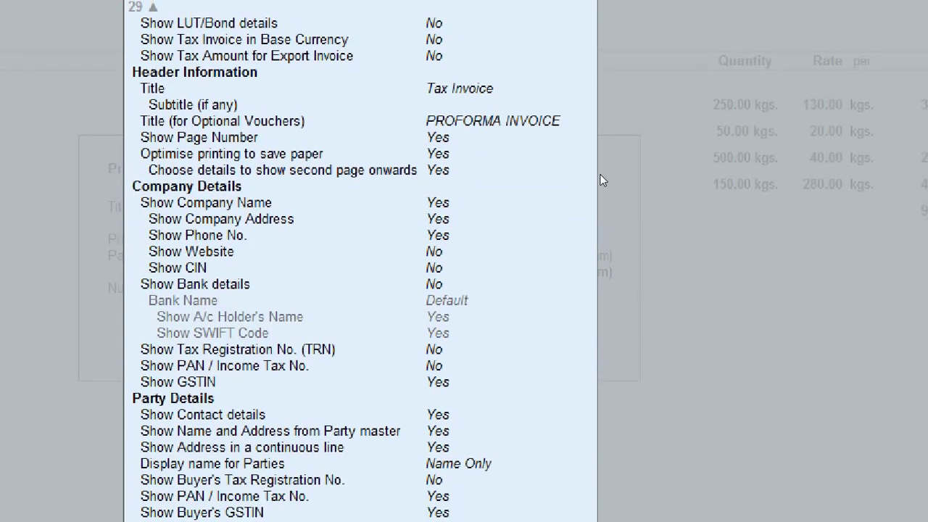
scroll(600, 180, "down", 1)
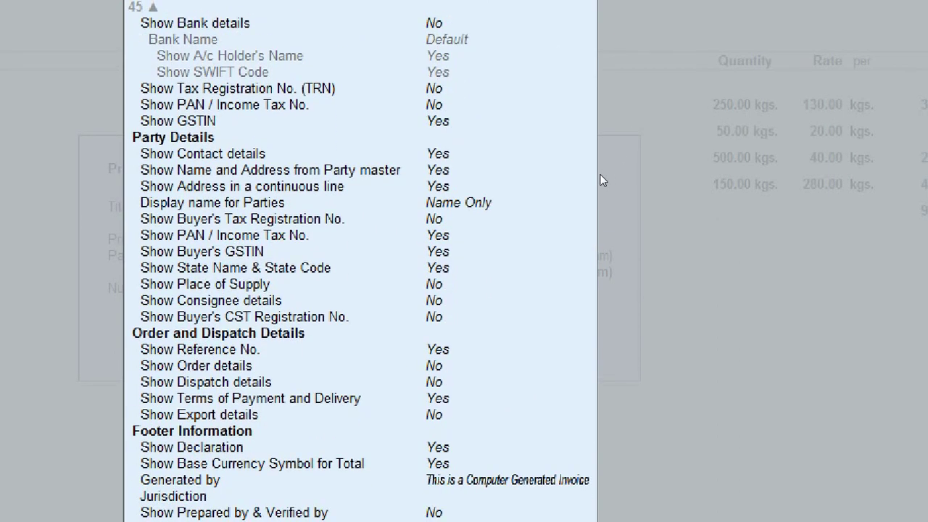
Set Show Place of Supply to Yes under Party Details.
key("Up")
key("Up")
key("Up")
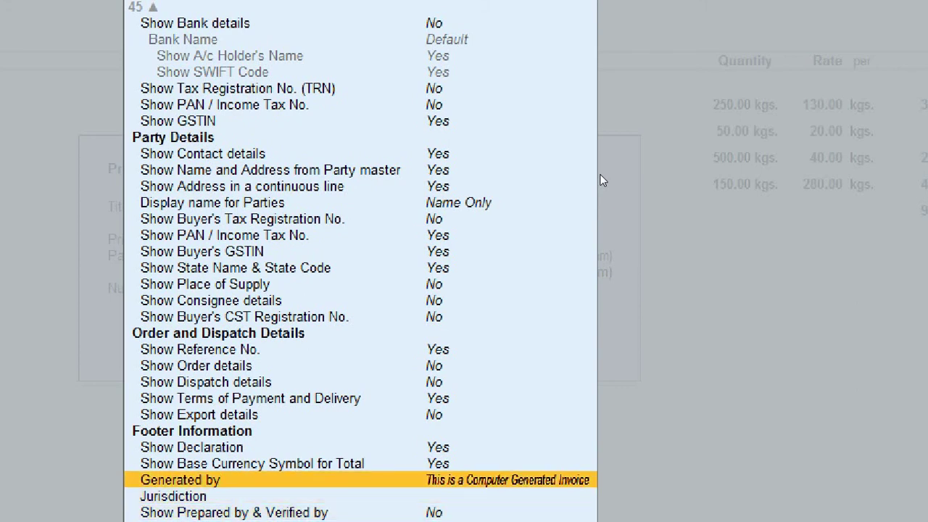
key("Up")
key("Up")
key("Up")
key("Up")
key("Up")
key("Up")
key("Up")
key("Up")
key("Up")
key("Up")
key("Up")
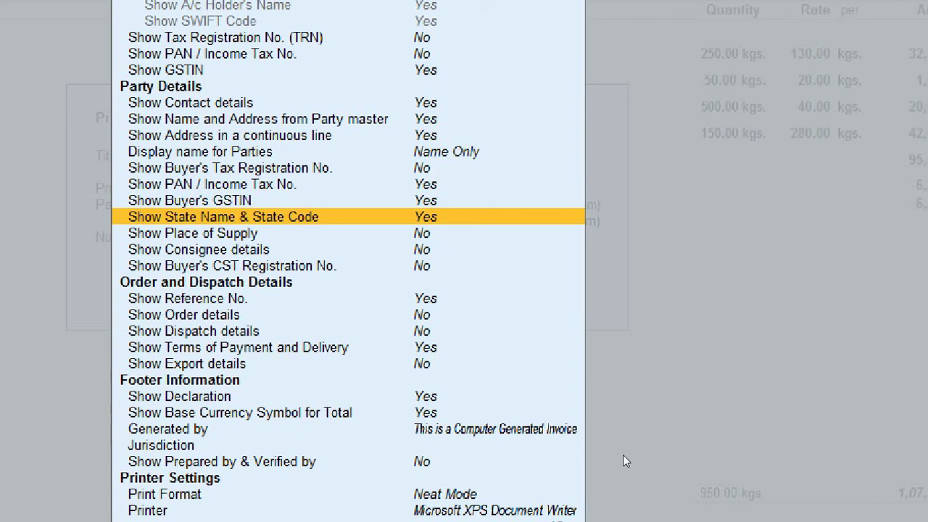
key("Down")
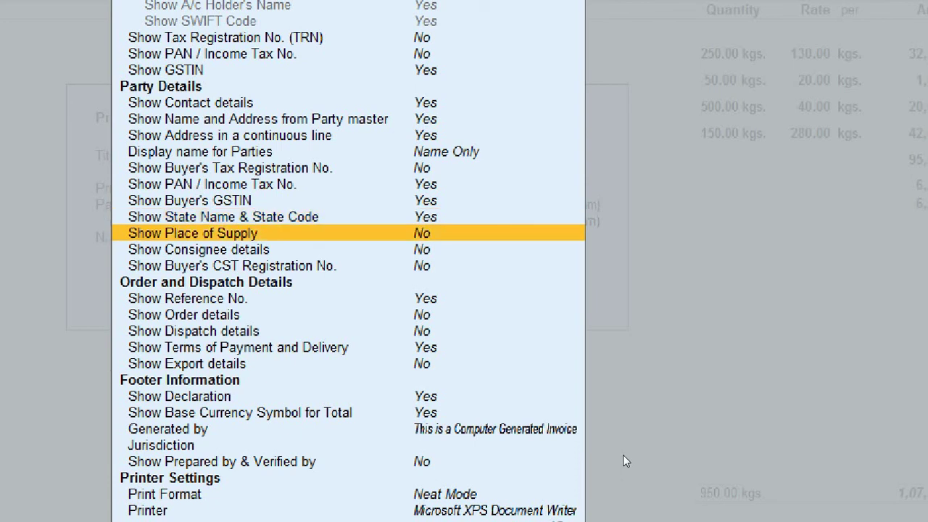
key("y")
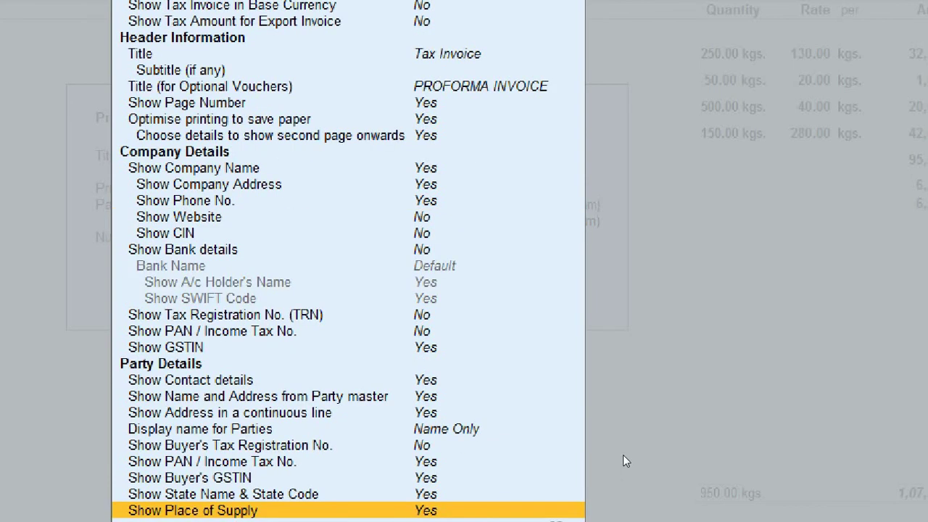
Look through the remaining print configuration options from Show Consignee details down to the Printer setting.
key("Down")
key("Down")
key("Down")
key("Down")
key("Down")
key("Down")
key("Down")
key("Down")
key("Down")
key("Down")
key("Down")
key("Down")
key("Down")
key("Down")
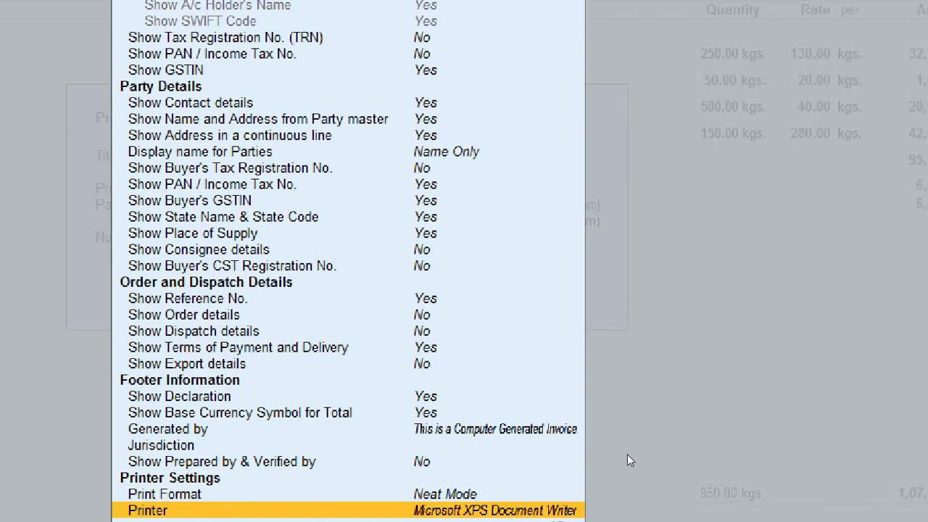
Review the Party Details options one by one, from Show Contact details to Show Place of Supply.
key("Up")
key("Up")
key("Up")
key("Up")
key("Up")
key("Up")
key("Up")
key("Up")
key("Up")
key("Up")
key("Up")
key("Up")
key("Up")
key("Up")
key("Up")
key("Up")
key("Up")
key("Up")
key("Up")
key("Up")
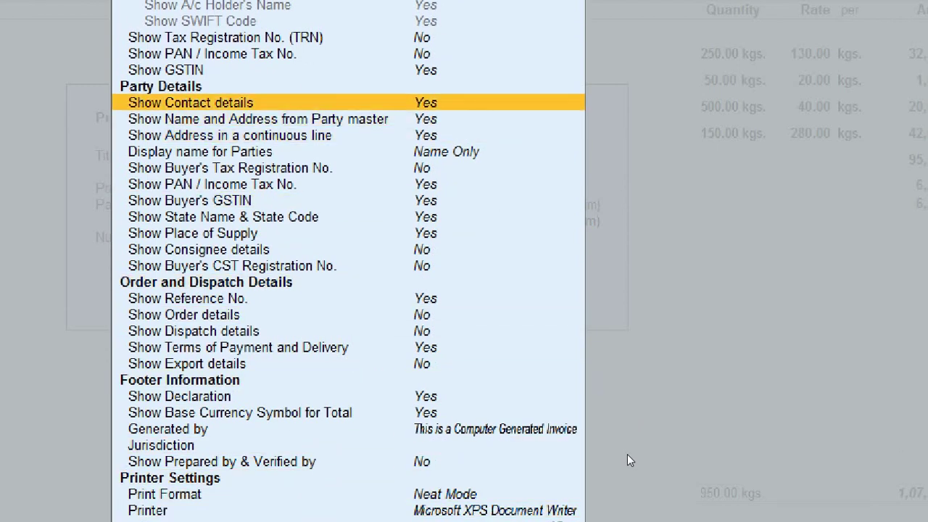
key("Down")
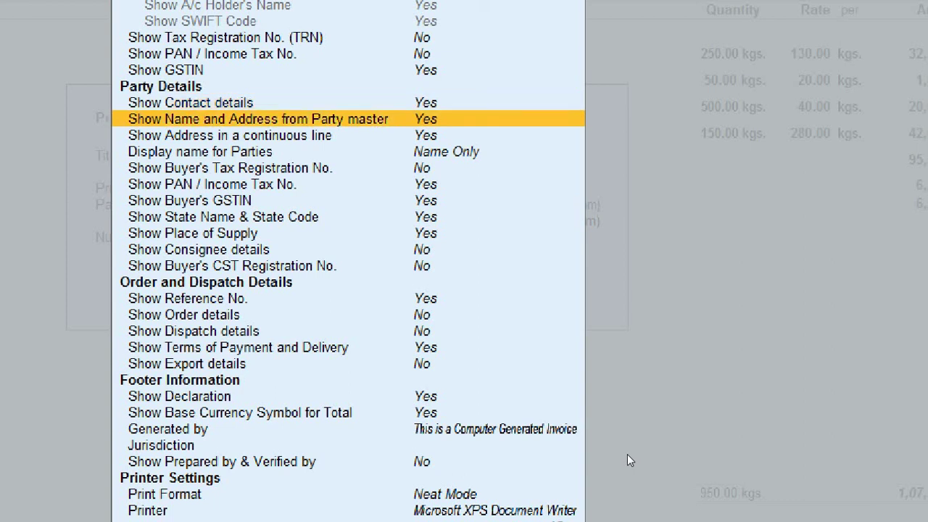
key("Down")
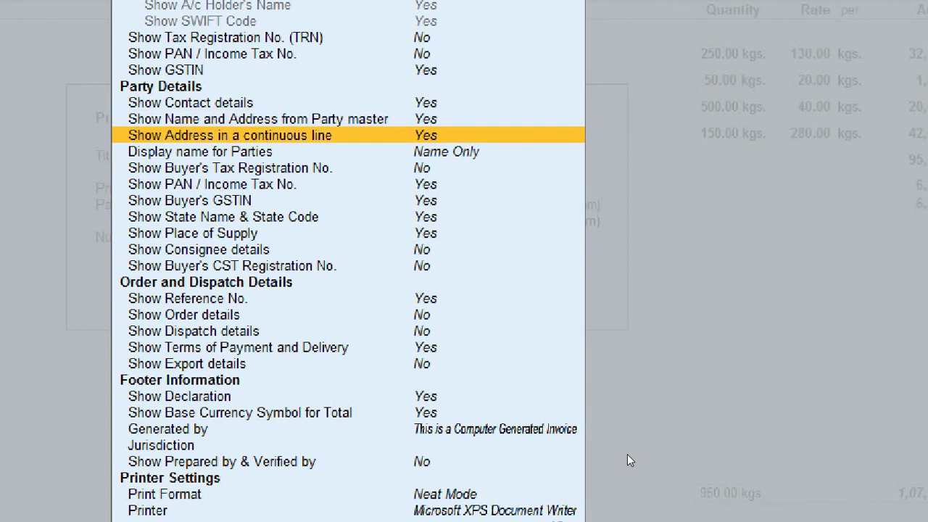
key("Down")
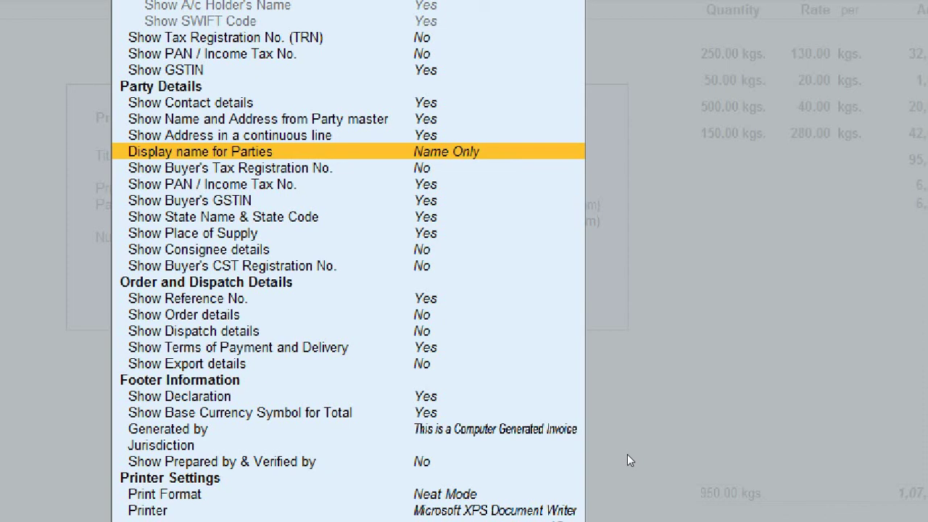
key("Down")
key("Down")
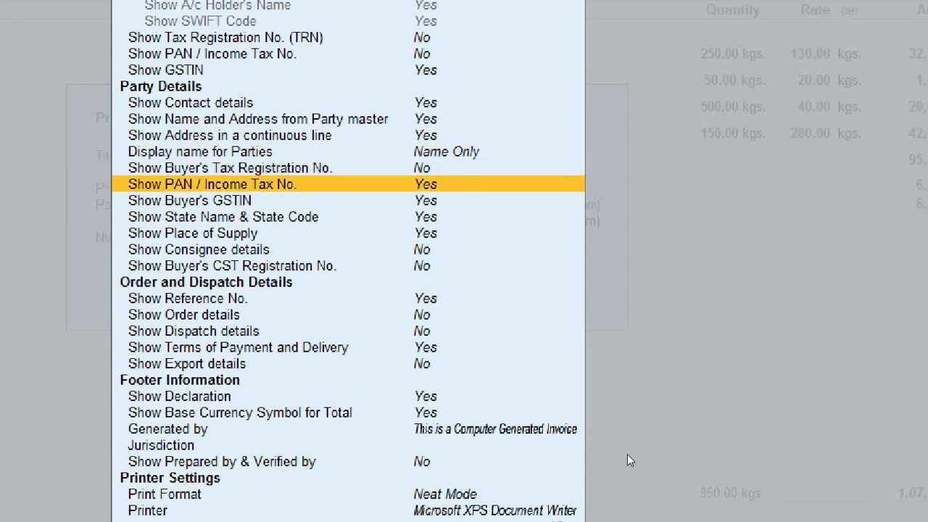
key("Down")
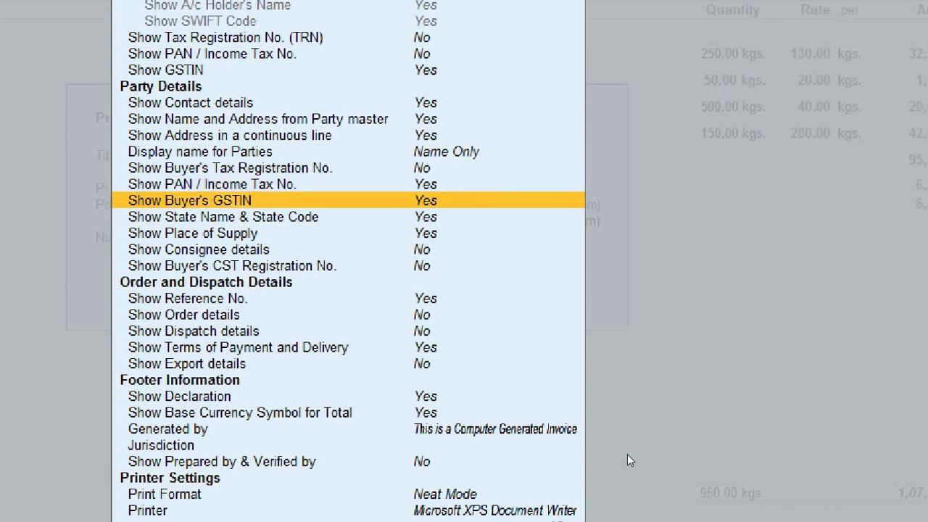
key("Down")
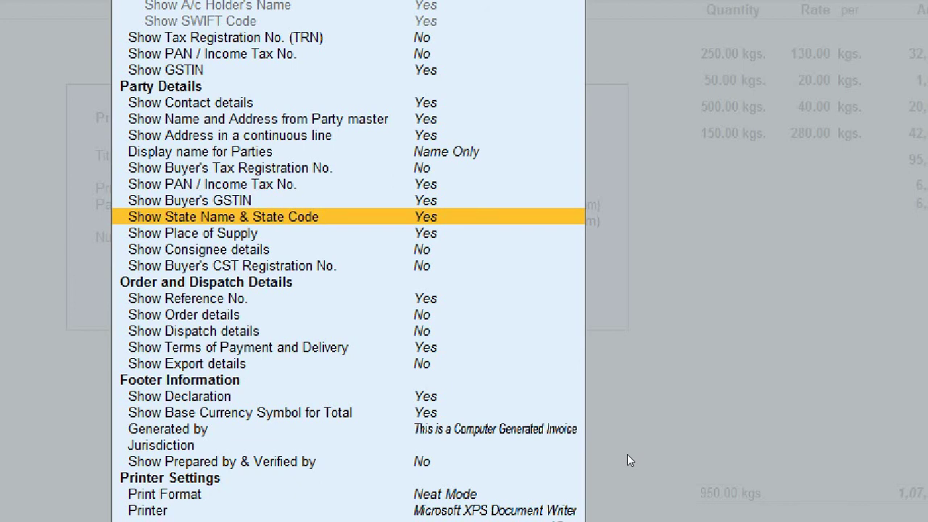
key("Down")
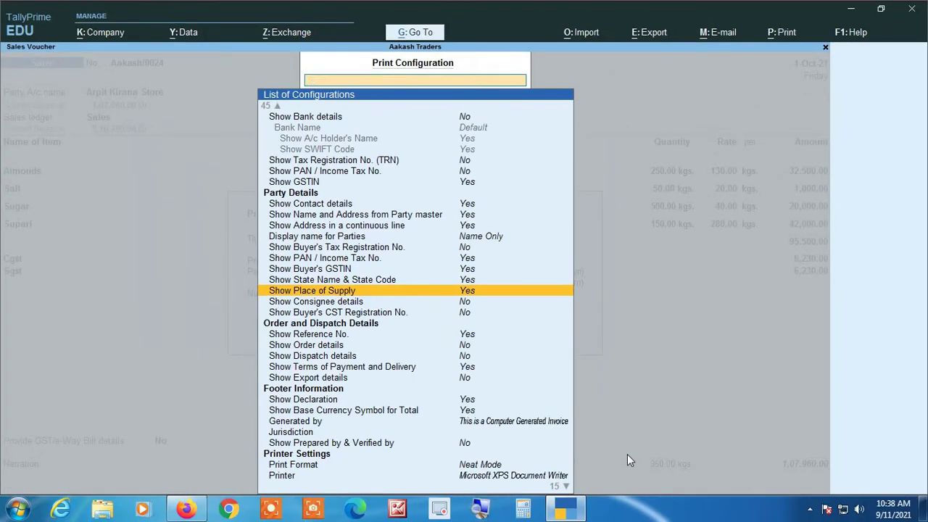
Leave the print configuration, examine the tax invoice in an enlarged print preview, and return to the sales voucher.
key("Escape")
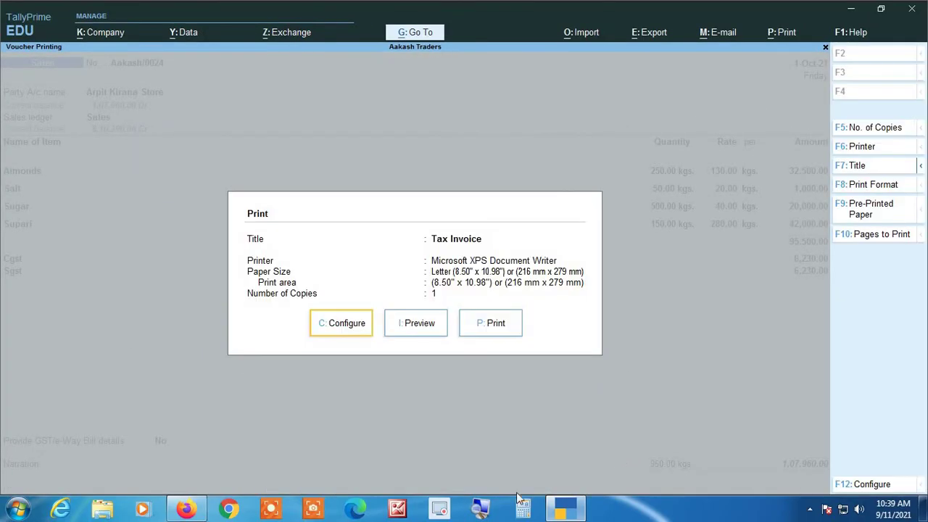
key("Right")
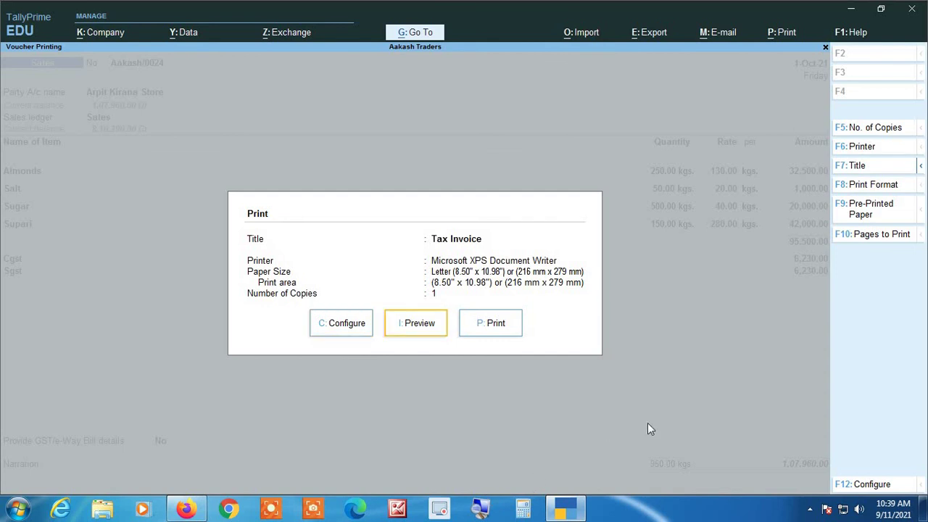
key("Return")
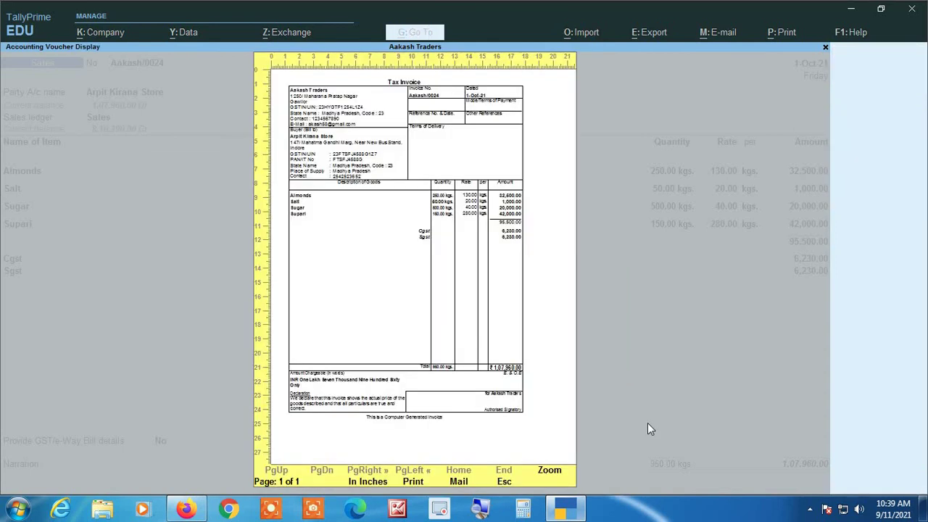
key("Return")
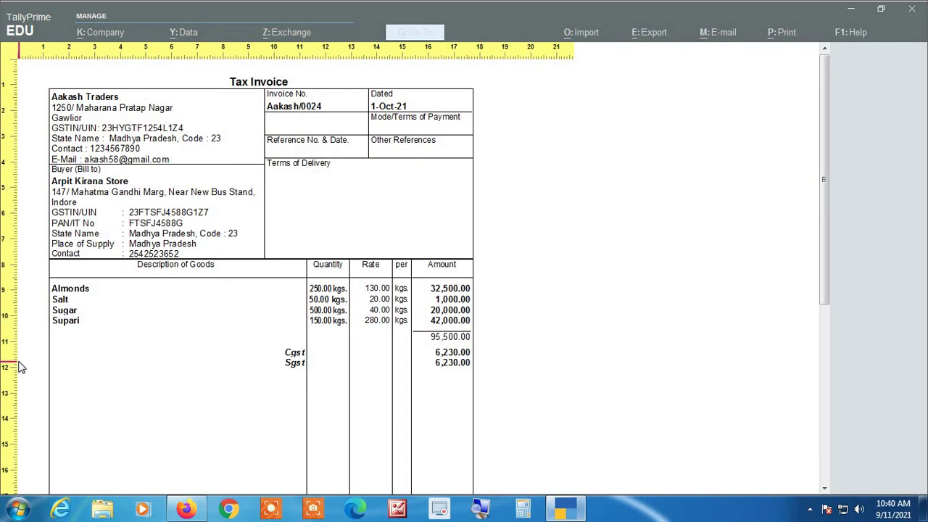
key("alt+z")
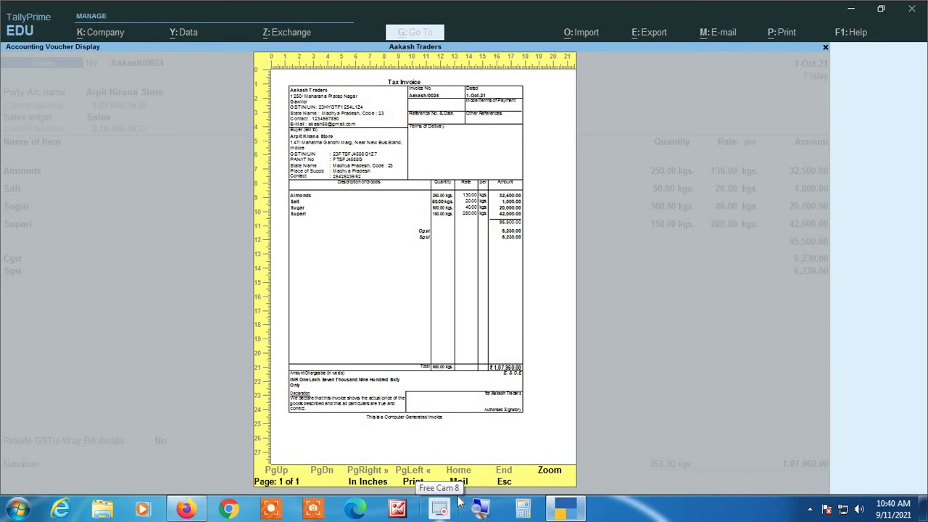
key("Escape")
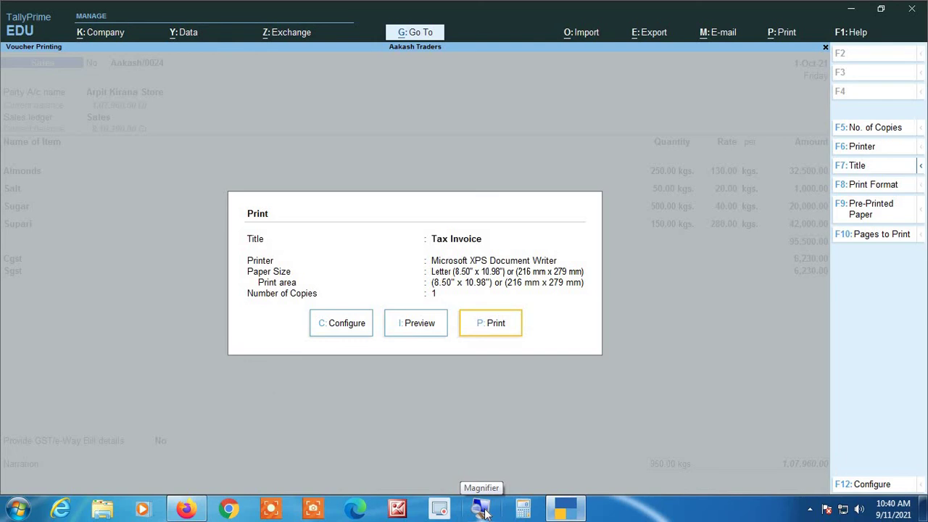
key("Escape")
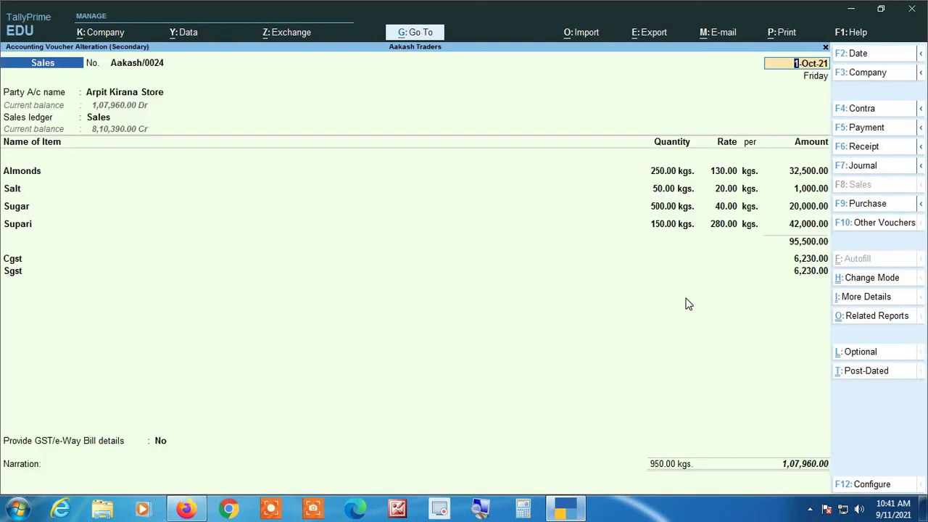